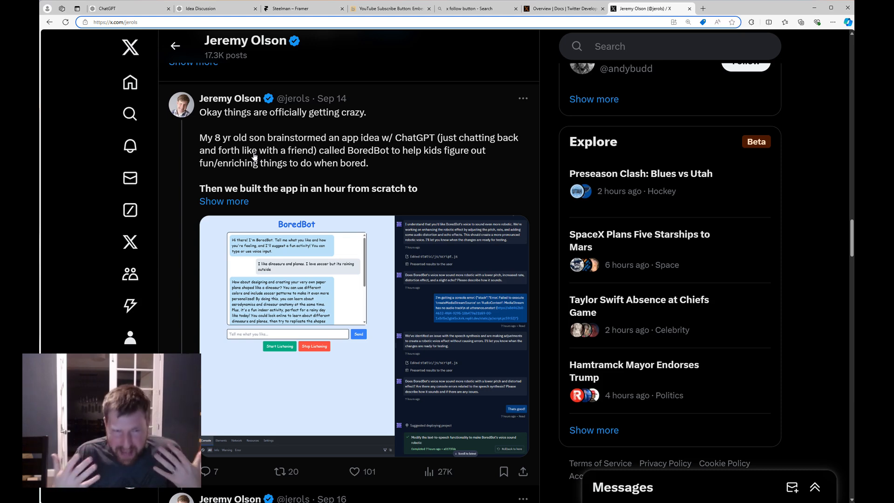
Finish reading the X profile's recent posts, then switch to the Idea Discussion ChatGPT chat.
scroll(255, 187, "up", 15)
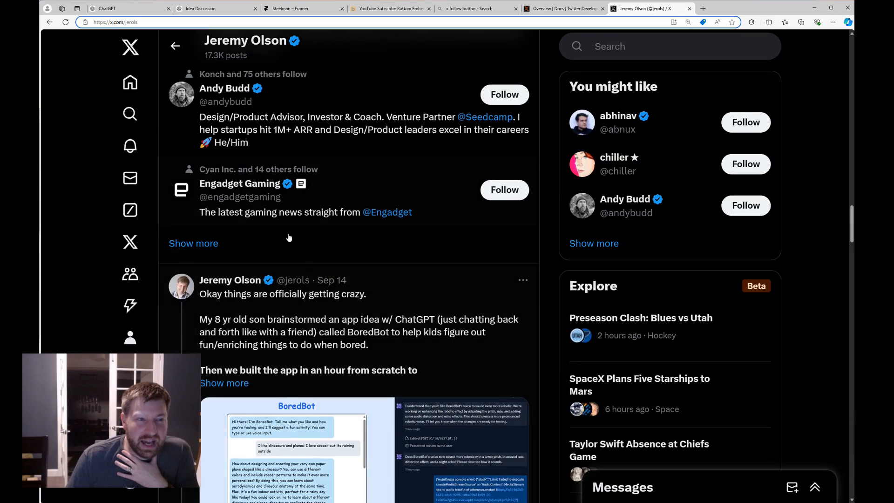
scroll(345, 373, "up", 10)
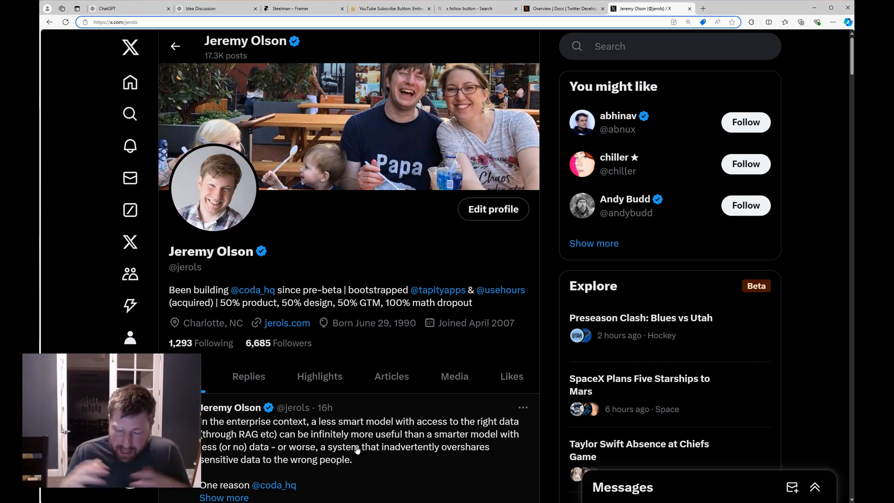
scroll(205, 376, "down", 4)
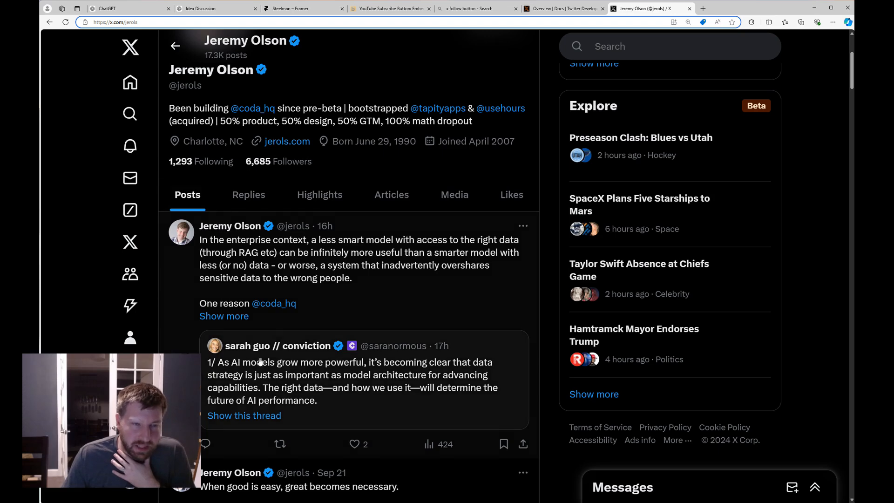
scroll(257, 358, "up", 2)
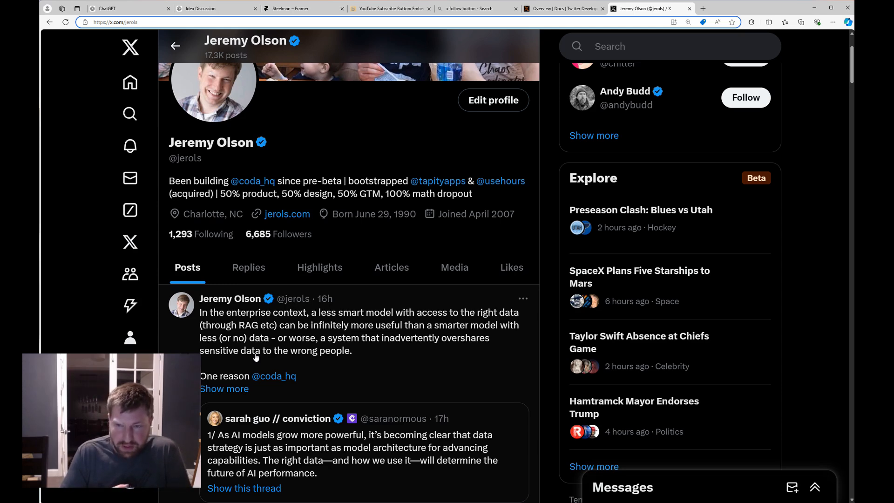
scroll(256, 357, "down", 4)
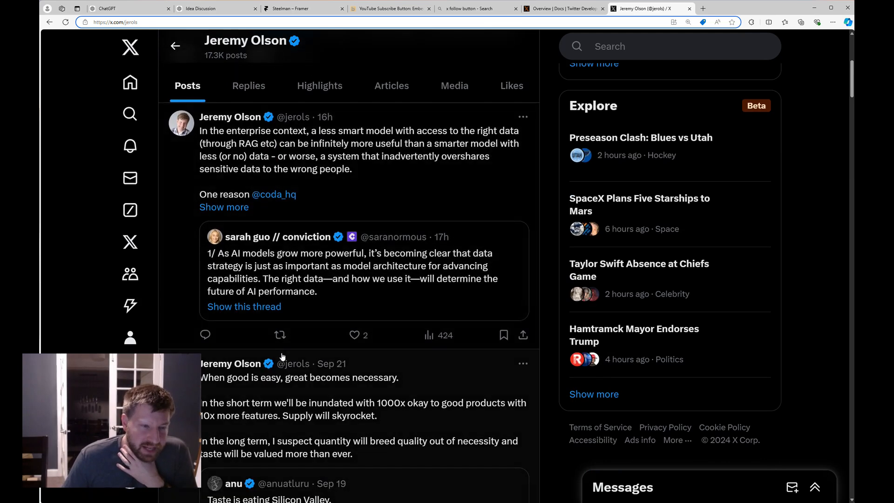
scroll(283, 358, "down", 8)
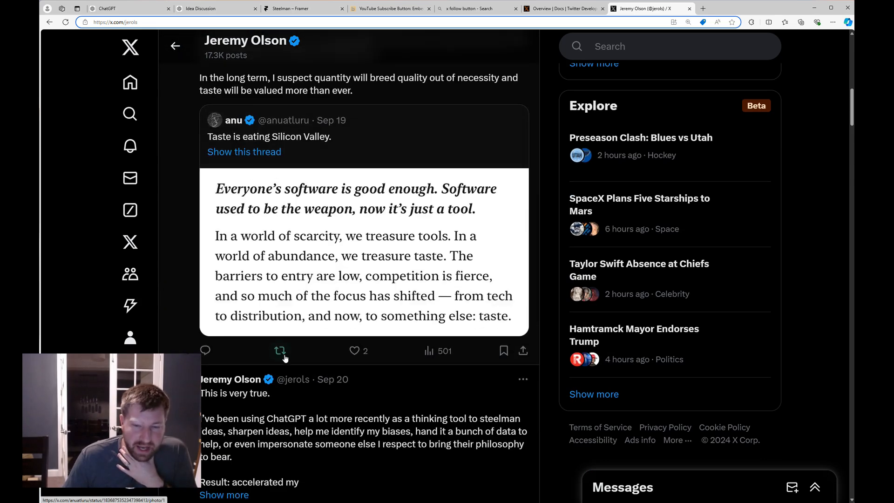
scroll(283, 357, "up", 2)
left_click(218, 9)
Read the Idea Discussion chat down to the cost analysis ($60 AI cost vs $45–$50 revenue), then open find.
scroll(809, 191, "up", 1)
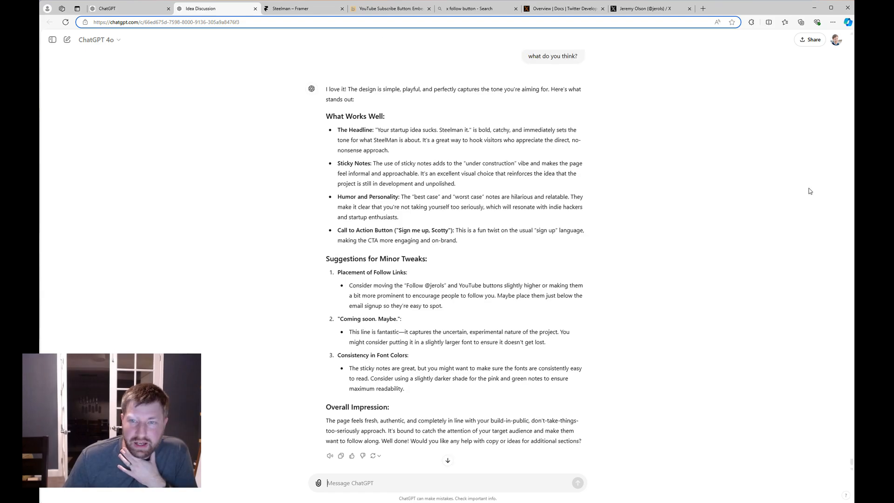
left_click_drag(852, 461, 822, 2)
scroll(716, 169, "down", 4)
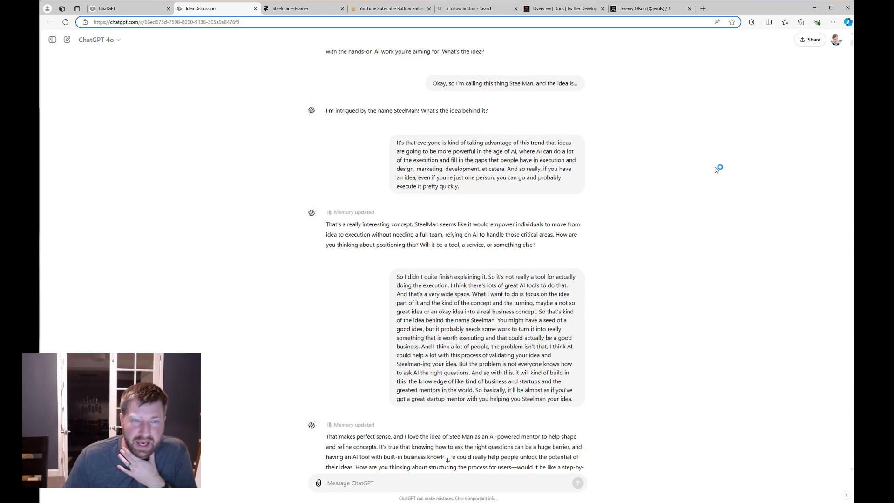
scroll(716, 170, "down", 8)
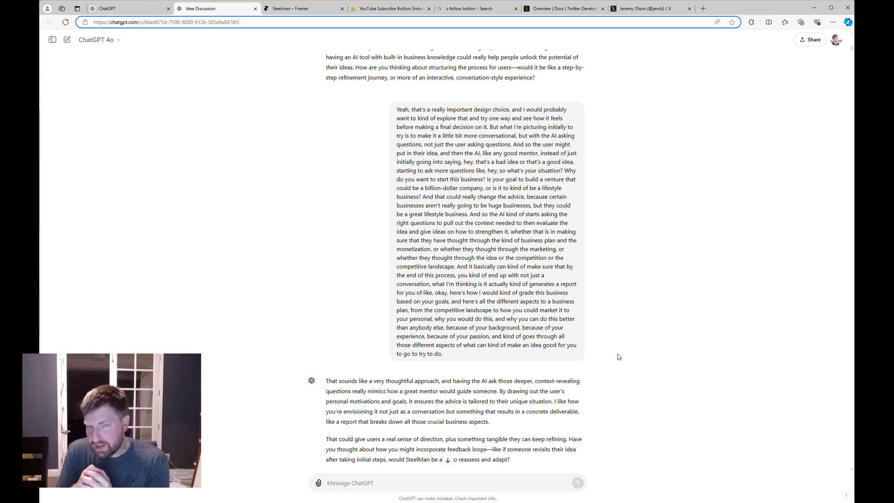
scroll(618, 355, "down", 15)
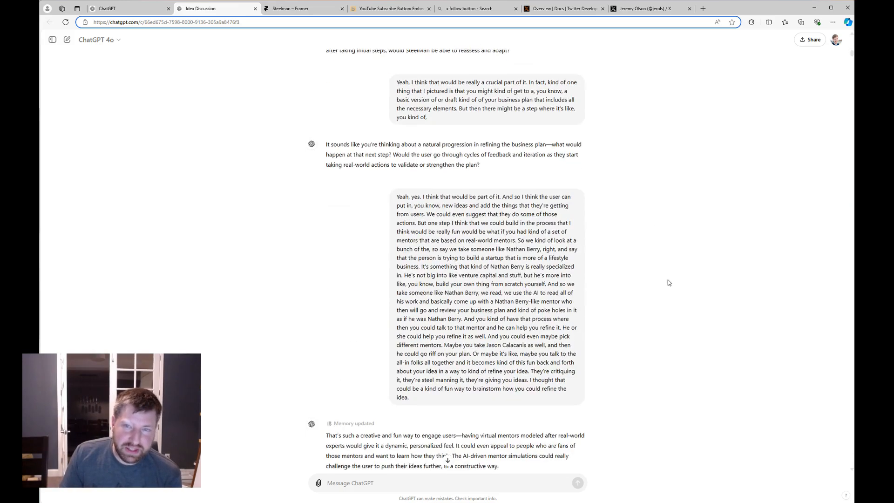
scroll(843, 99, "down", 20)
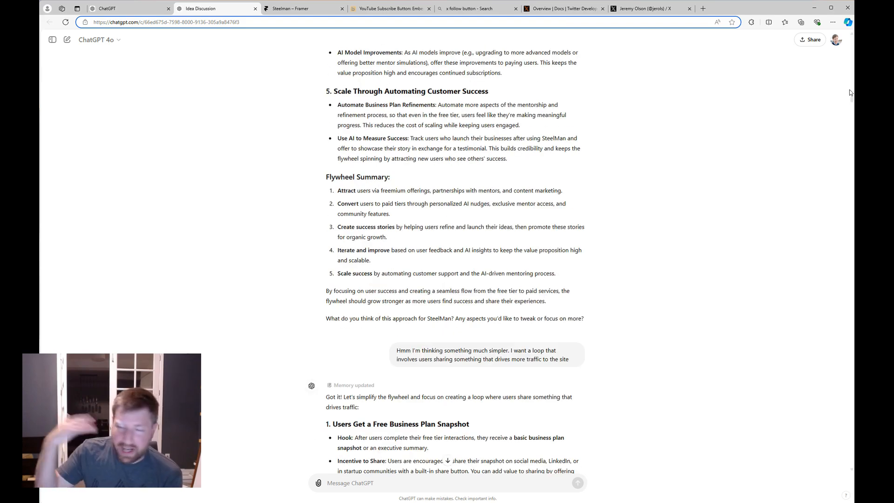
left_click_drag(853, 100, 850, 116)
scroll(708, 133, "down", 5)
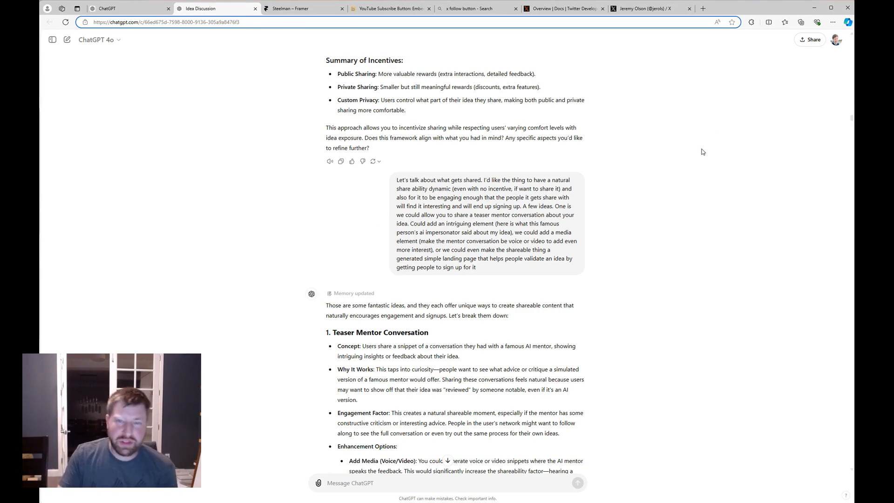
scroll(745, 194, "down", 2)
left_click_drag(853, 124, 847, 76)
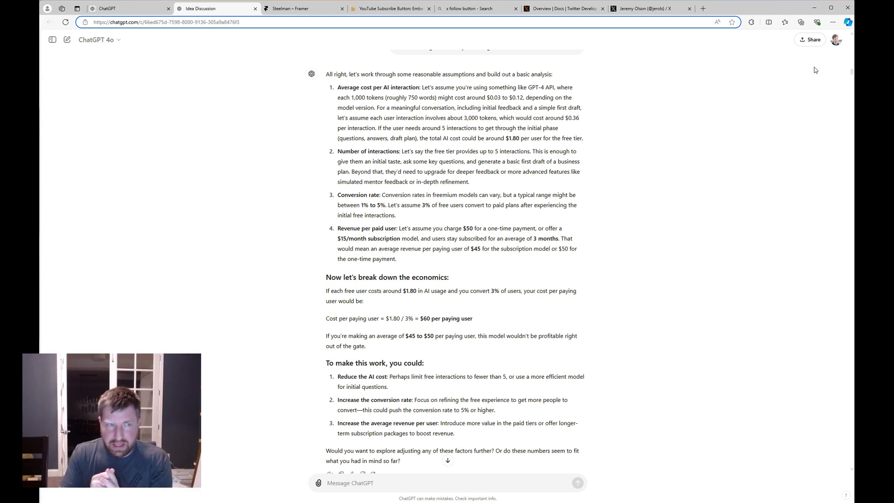
key("ctrl+f")
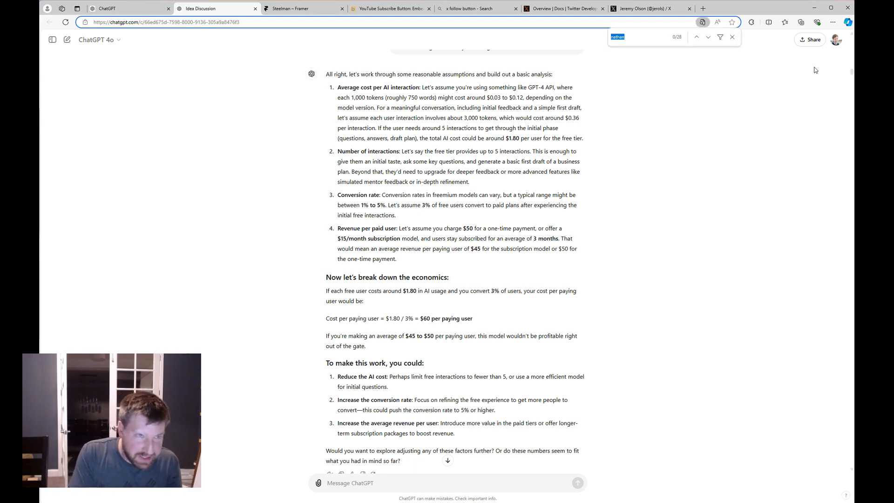
Jump to the first 'nathan' mention, then go to the final reply reviewing the SteelMan landing page.
key("Return")
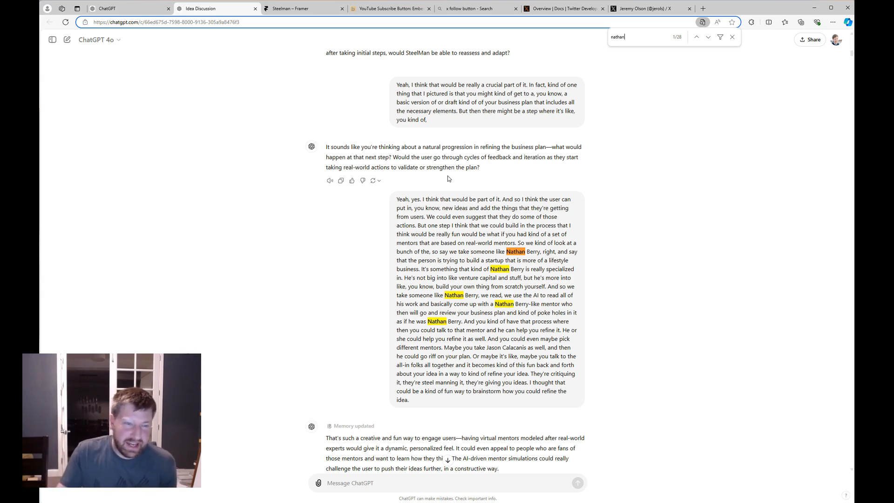
scroll(450, 164, "down", 2)
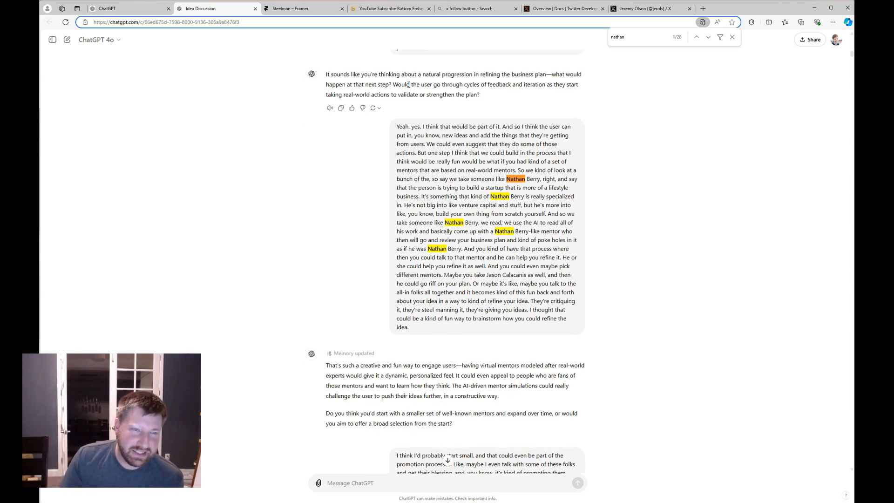
scroll(415, 111, "down", 4)
scroll(422, 137, "down", 5)
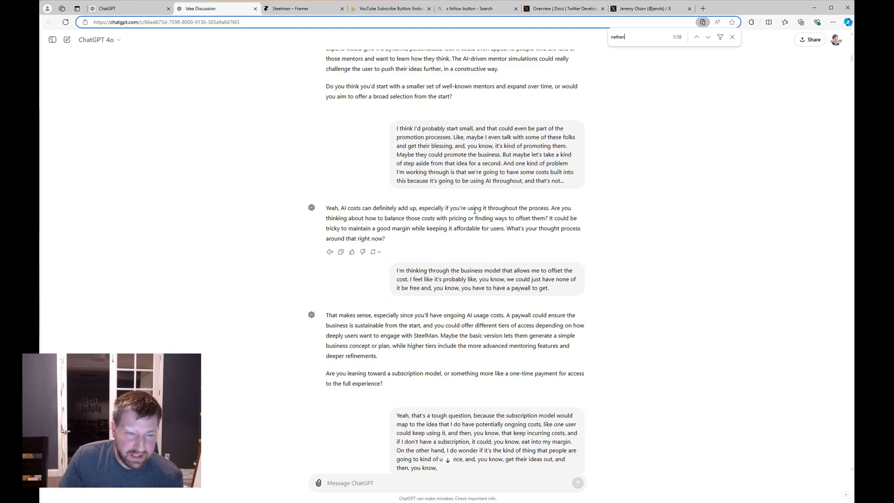
scroll(467, 244, "up", 8)
scroll(467, 244, "down", 20)
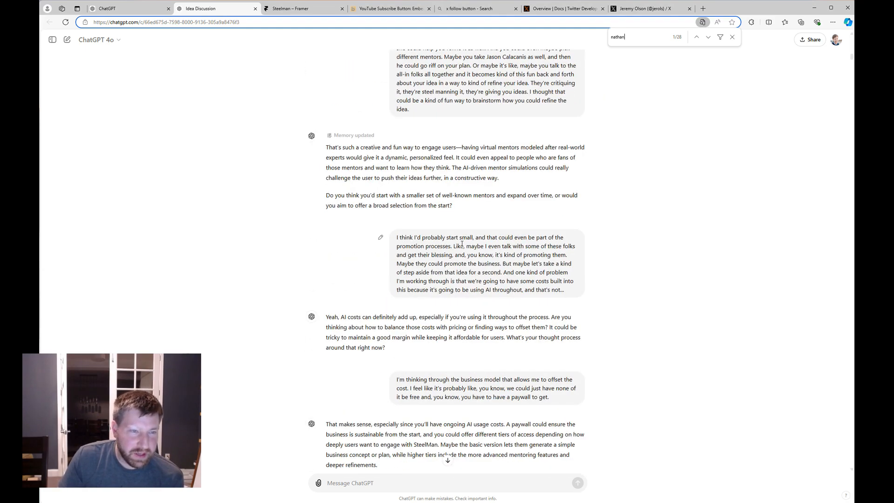
scroll(456, 247, "down", 14)
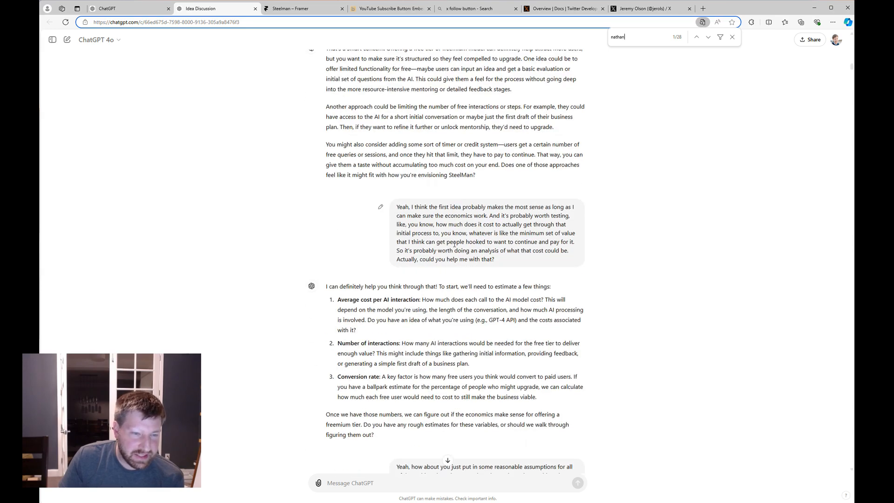
scroll(454, 243, "down", 2)
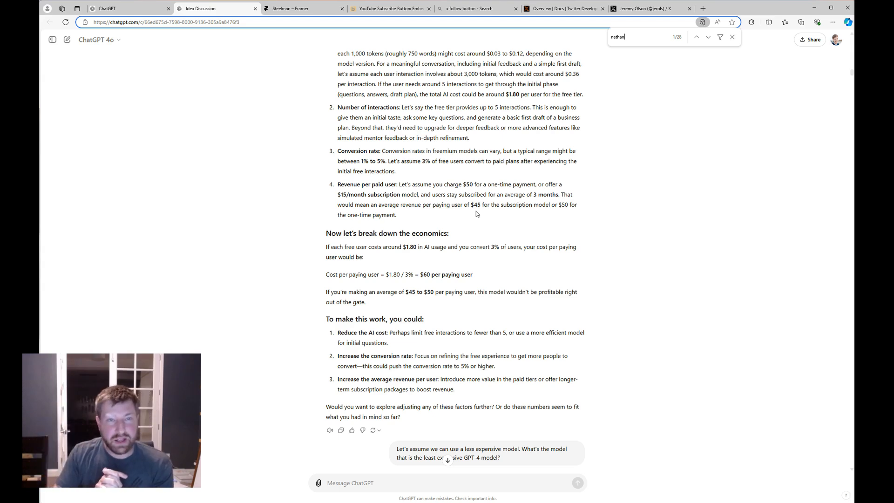
left_click_drag(851, 72, 848, 474)
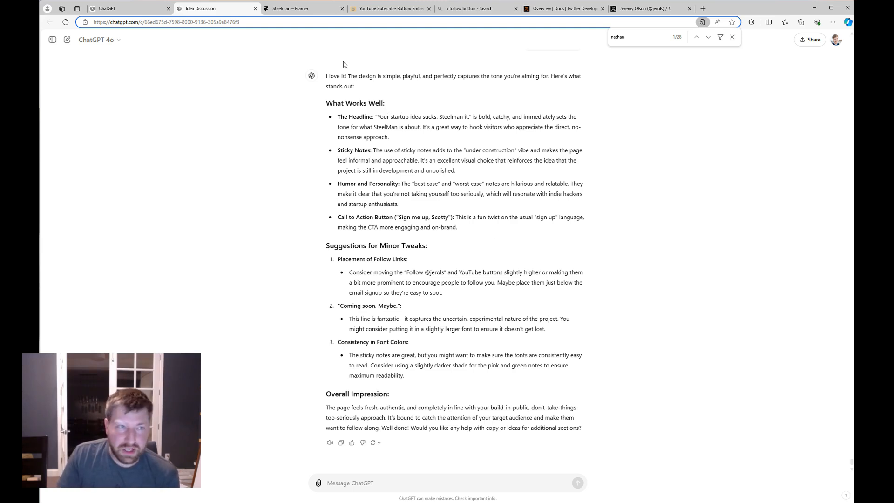
left_click(313, 10)
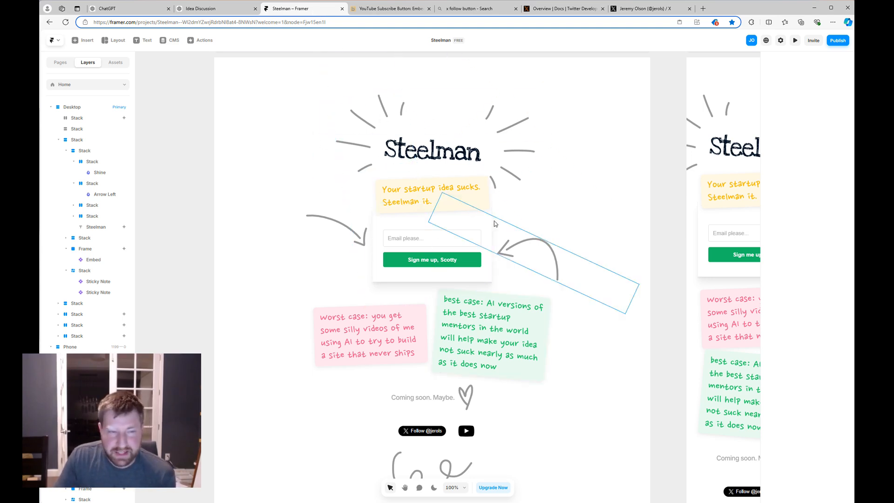
scroll(510, 284, "down", 1)
scroll(510, 286, "up", 1)
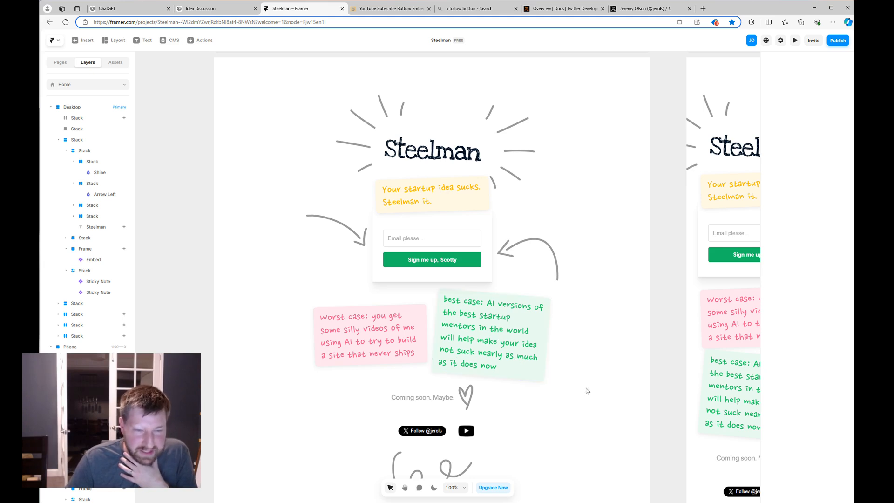
scroll(603, 365, "down", 1)
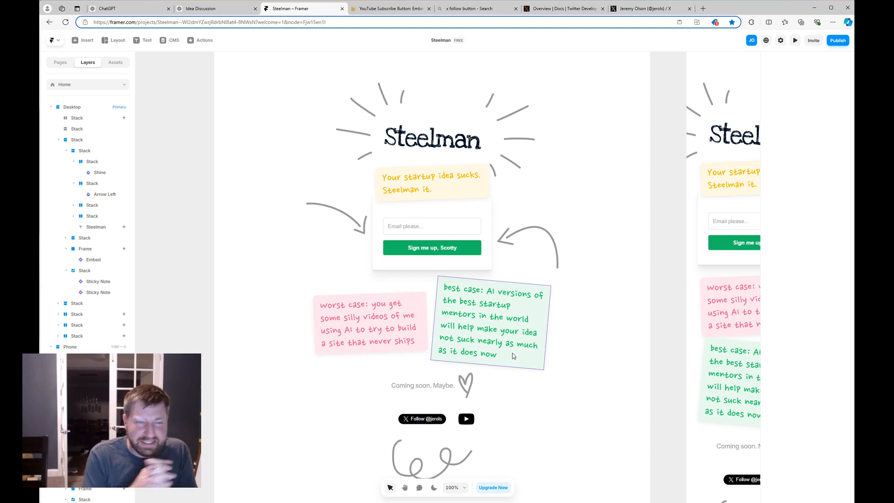
scroll(512, 353, "up", 1)
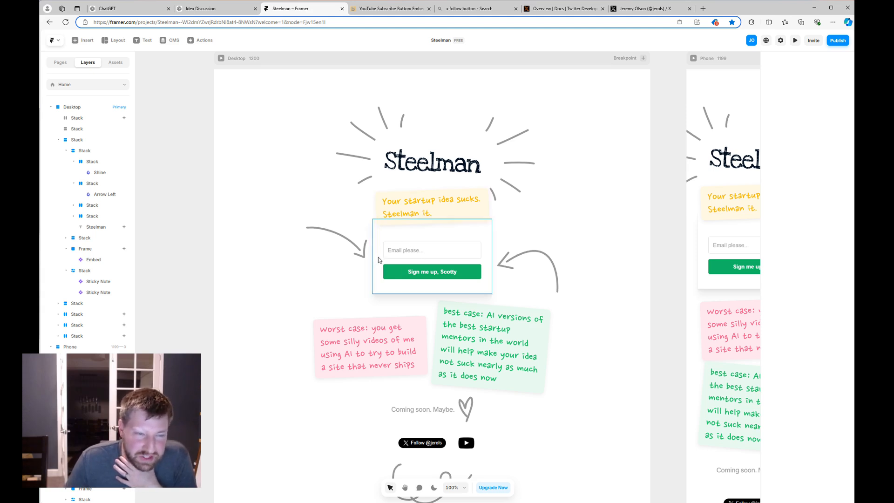
Select the email signup frame and delete its existing hover effect.
left_click(489, 238)
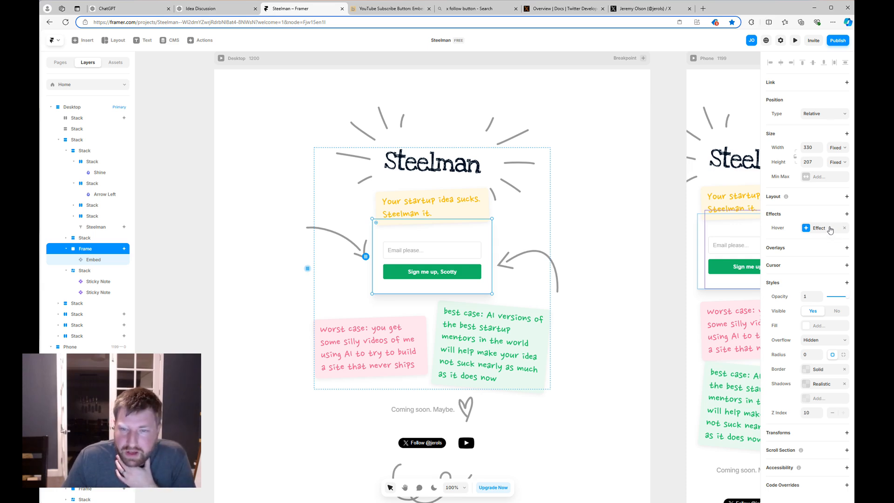
left_click(844, 228)
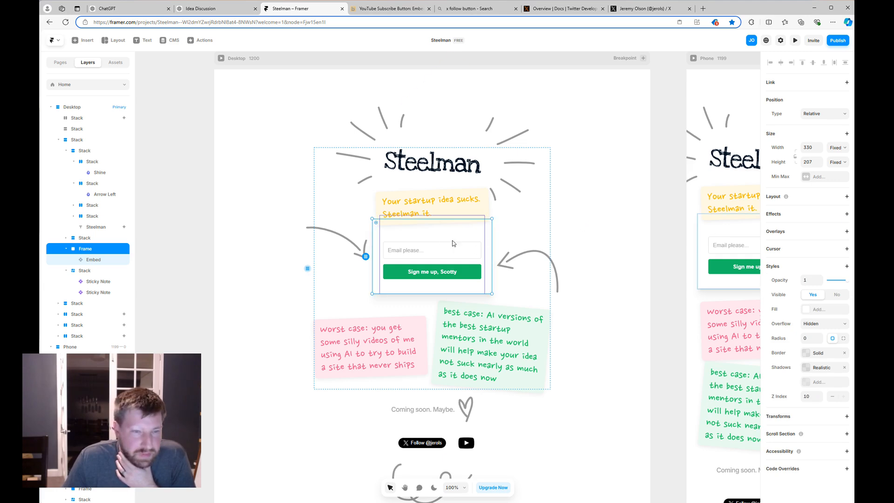
Add a new hover effect to the signup card with scale 1 and rotation 20.
left_click(847, 214)
left_click(711, 263)
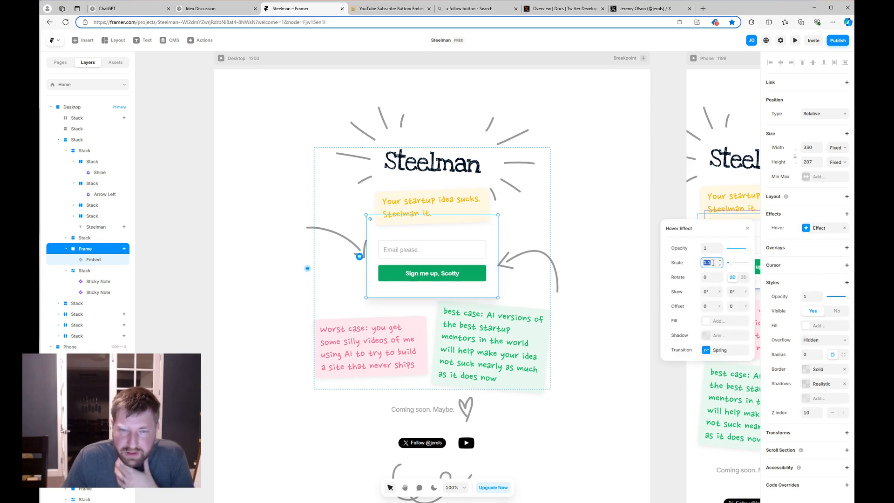
type("1")
key("Return")
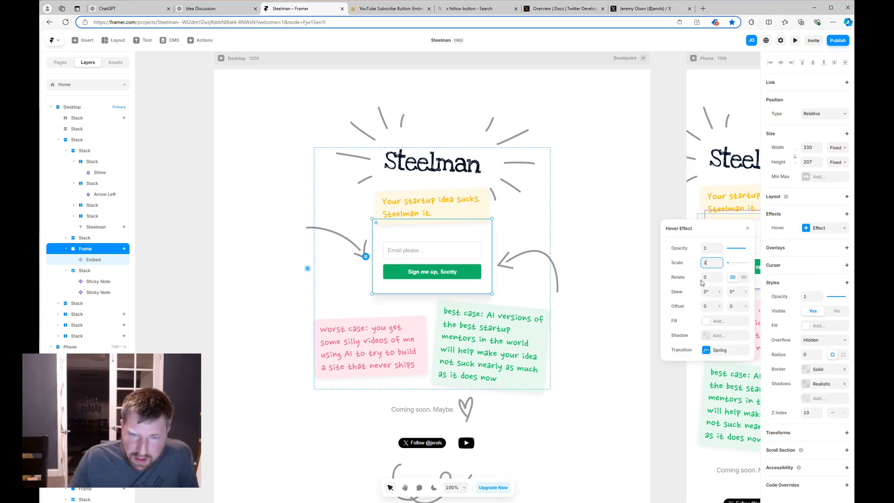
left_click(717, 279)
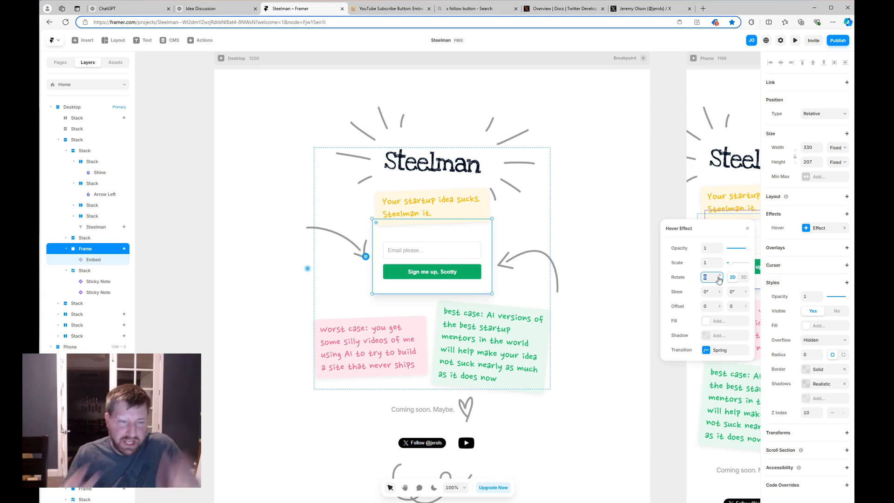
type("10")
key("BackSpace")
key("BackSpace")
type("20")
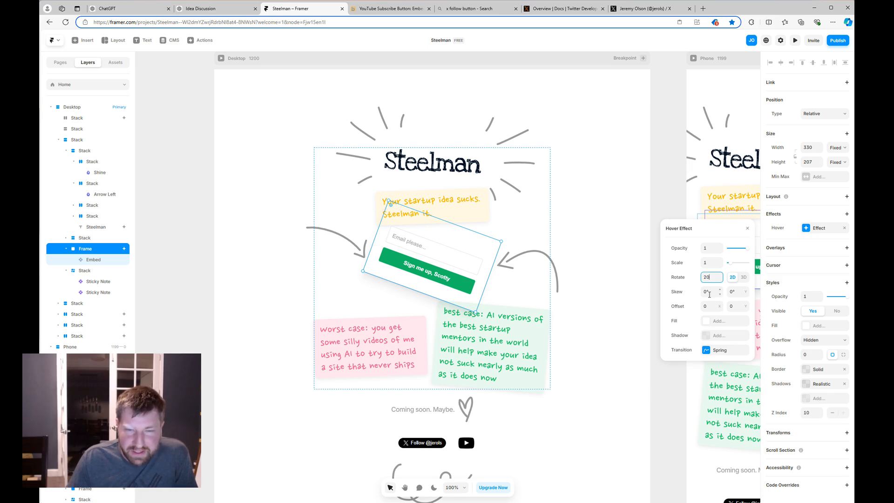
Set the hover offset to -60 horizontal and 20 vertical with a spring transition.
left_click(709, 306)
type("10")
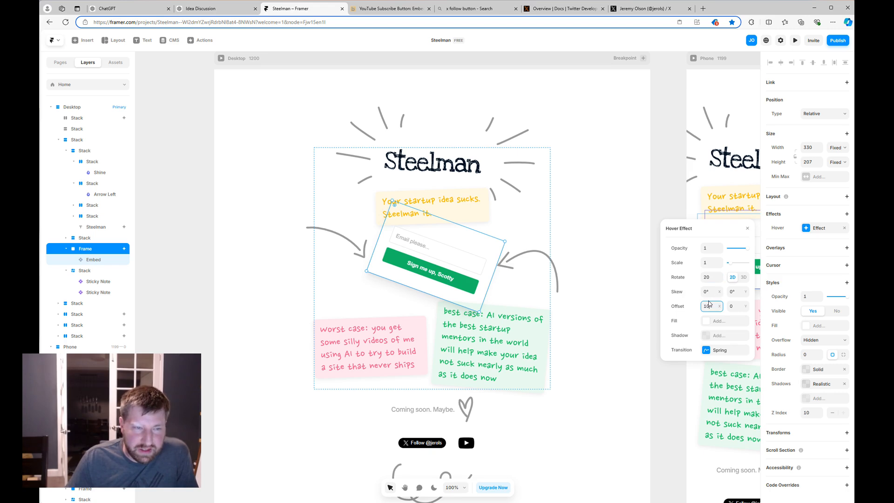
key("BackSpace")
key("BackSpace")
type("-60")
left_click(737, 306)
type("10")
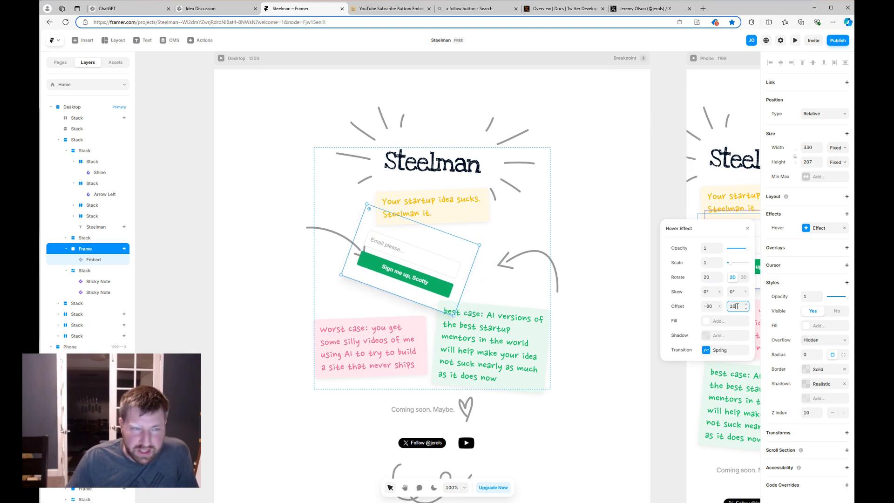
key("BackSpace")
key("BackSpace")
type("20")
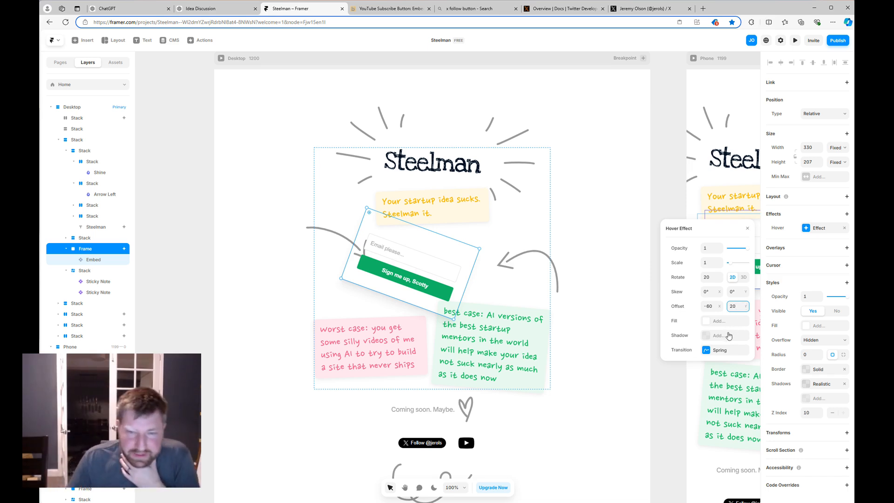
left_click(725, 350)
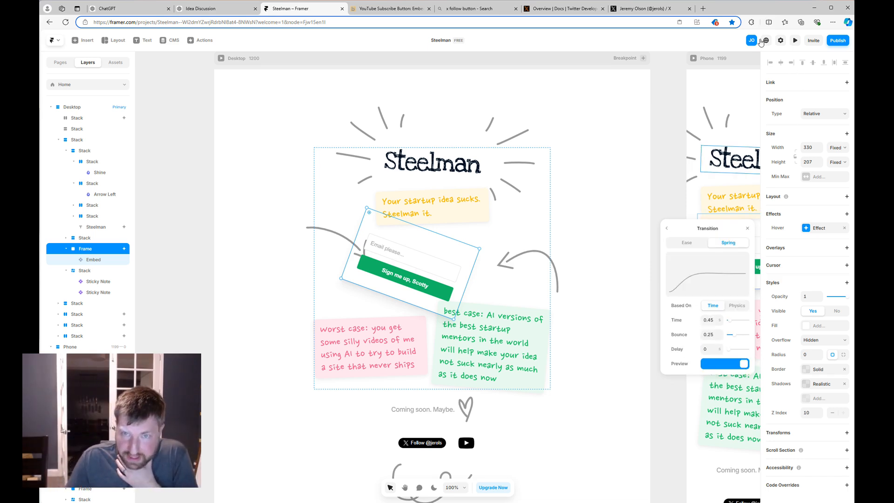
Preview the page twice to test the card's hover animation.
left_click(796, 42)
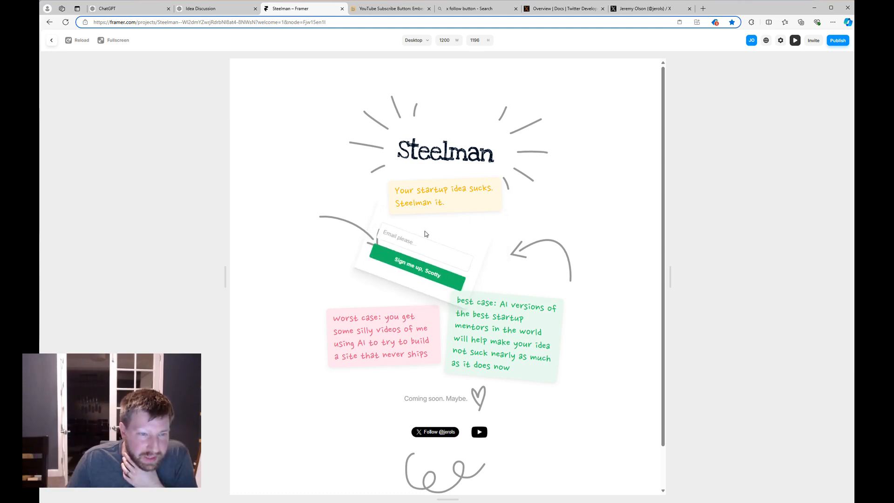
key("Escape")
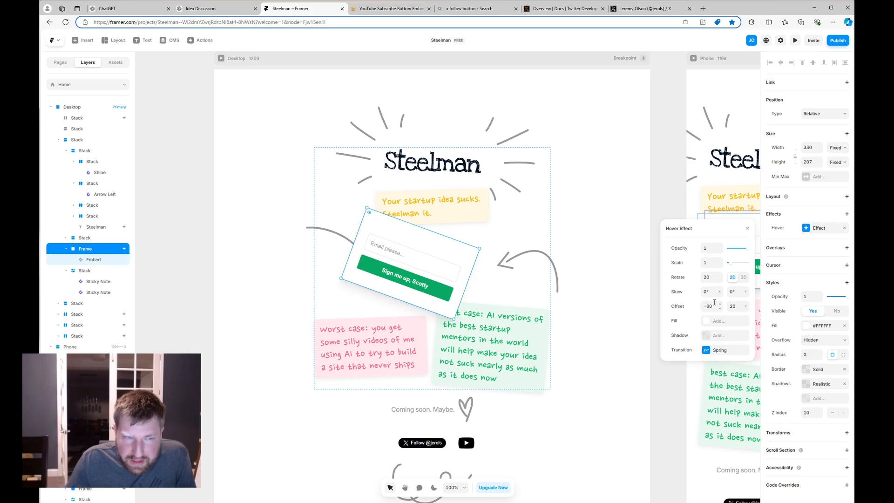
left_click(797, 40)
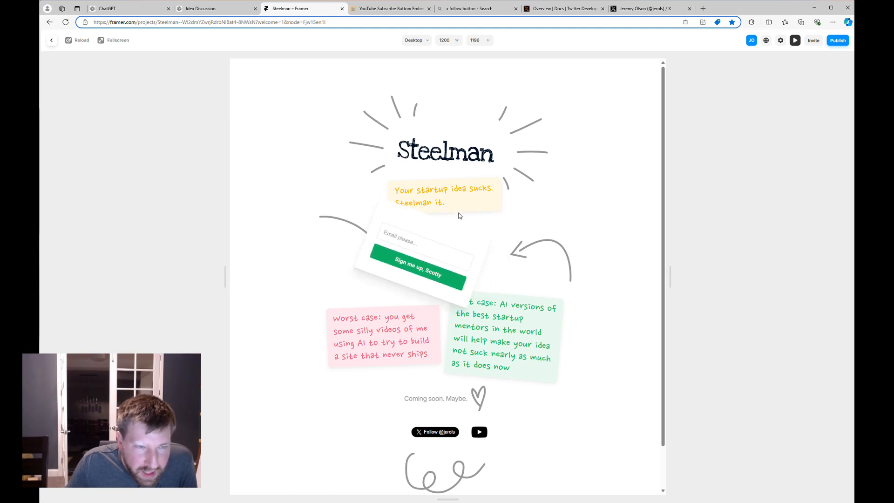
left_click(795, 40)
Nudge the horizontal hover offset up to -40 and preview the result.
left_click(813, 229)
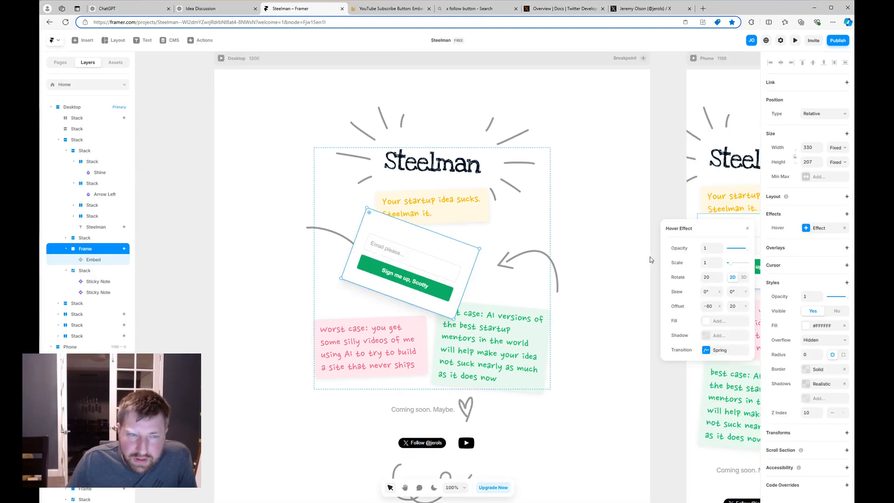
left_click(715, 308)
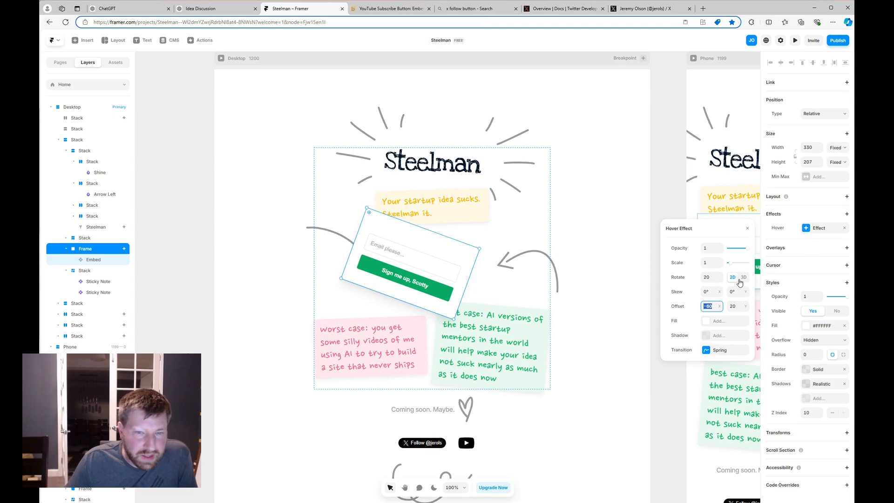
key("Up")
key("Up")
key("Up")
key("Up")
key("Up")
key("Up")
key("Up")
key("Up")
key("Up")
key("Up")
key("Up")
key("Up")
key("Up")
key("Up")
key("Up")
key("Up")
key("Up")
key("Up")
key("Up")
key("Up")
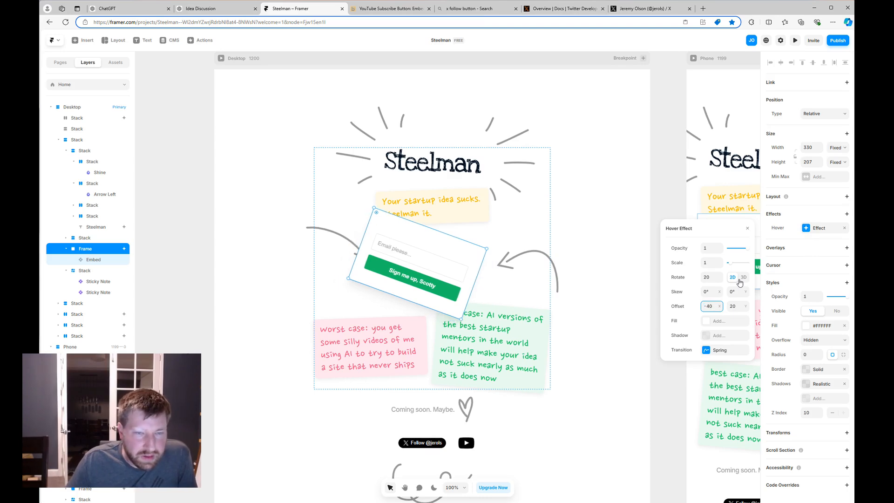
left_click(736, 308)
key("Up")
key("Up")
key("Up")
key("Up")
key("Up")
key("Up")
key("Up")
key("Up")
key("Up")
key("Up")
key("Up")
key("Up")
key("Up")
key("Up")
key("Up")
key("Up")
key("Up")
key("Up")
key("Up")
key("Up")
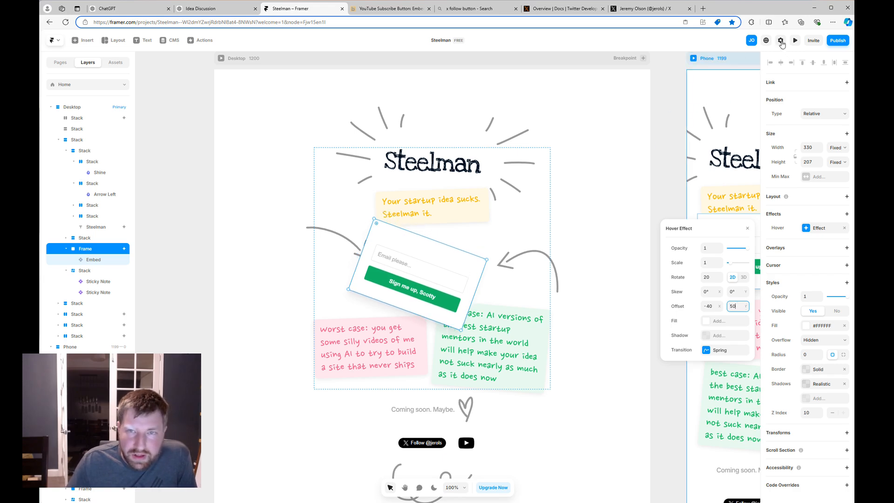
left_click(795, 41)
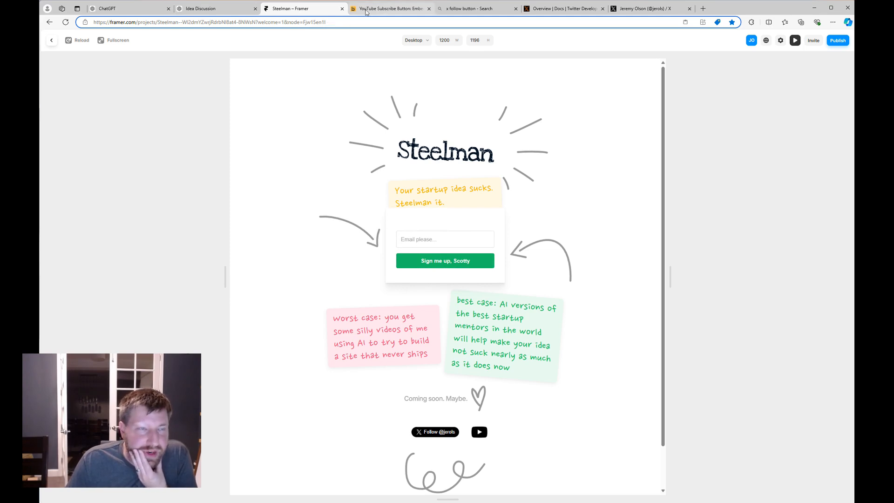
left_click(51, 44)
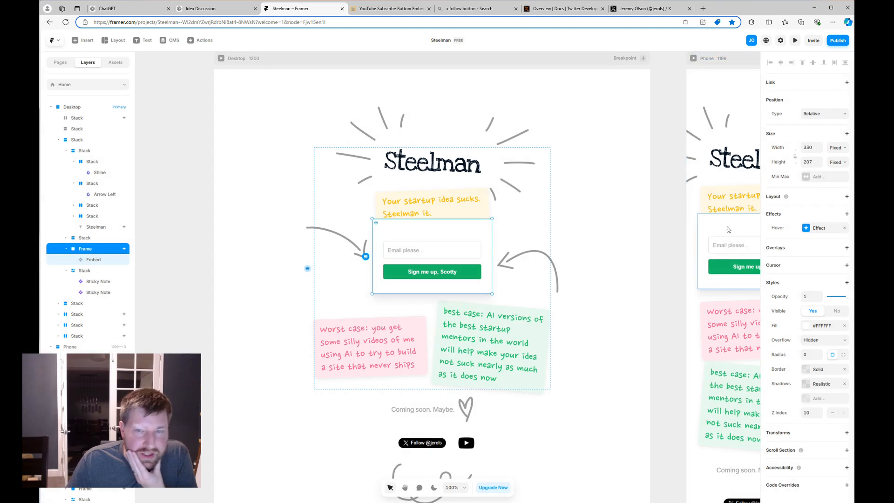
Increase the hover rotation to 30 degrees and preview the stronger tilt.
left_click(817, 227)
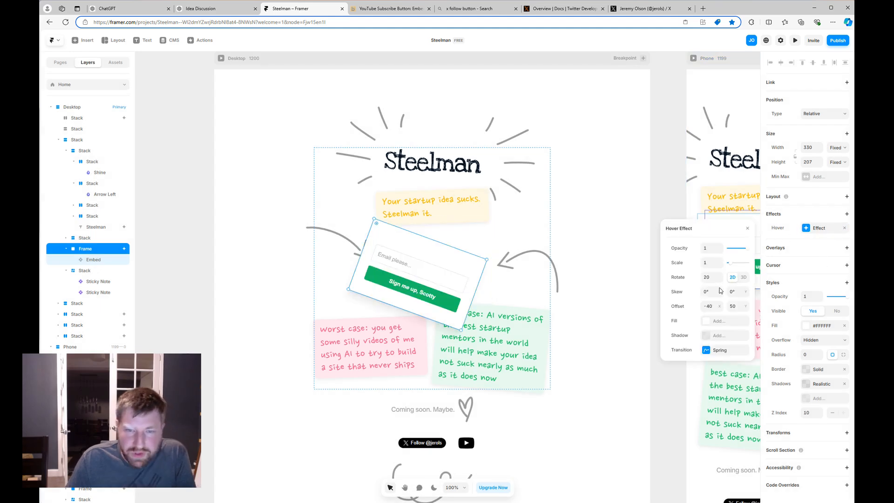
left_click(707, 278)
type("30")
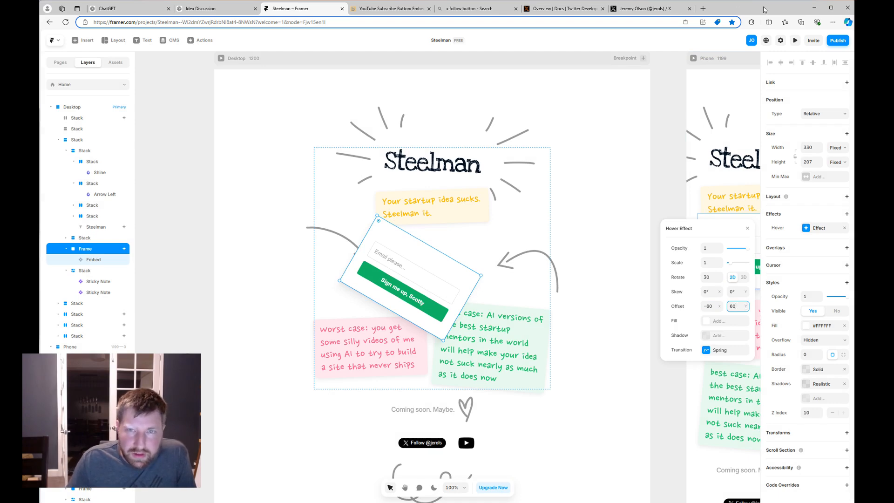
left_click(796, 41)
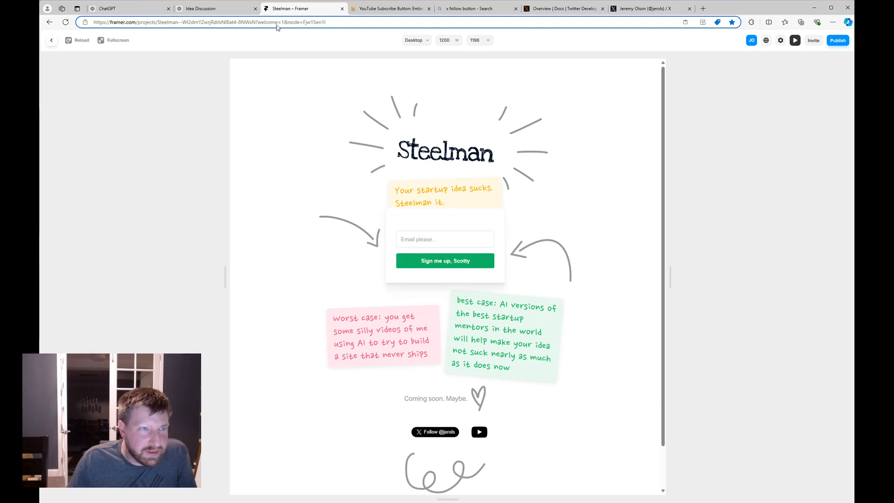
Find the 'embarrassed by the first version' quote via Bing on Goodreads, copy it, and return to Framer.
key("ctrl+t")
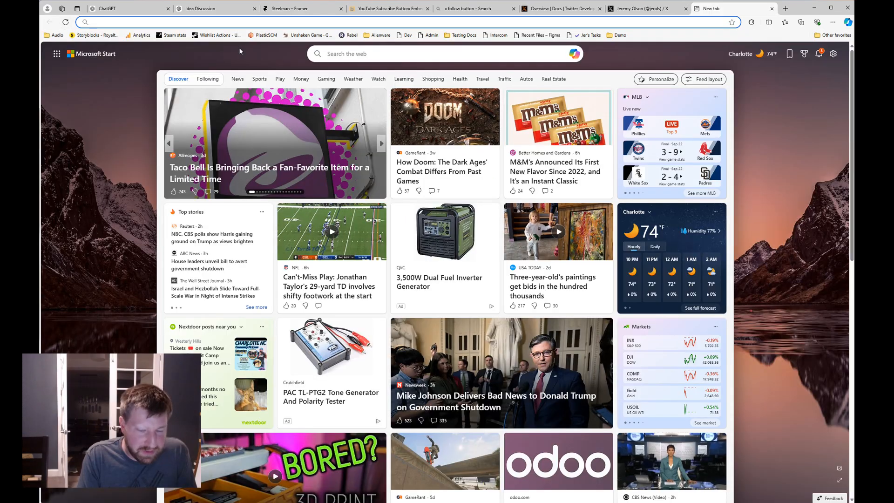
type("reid h")
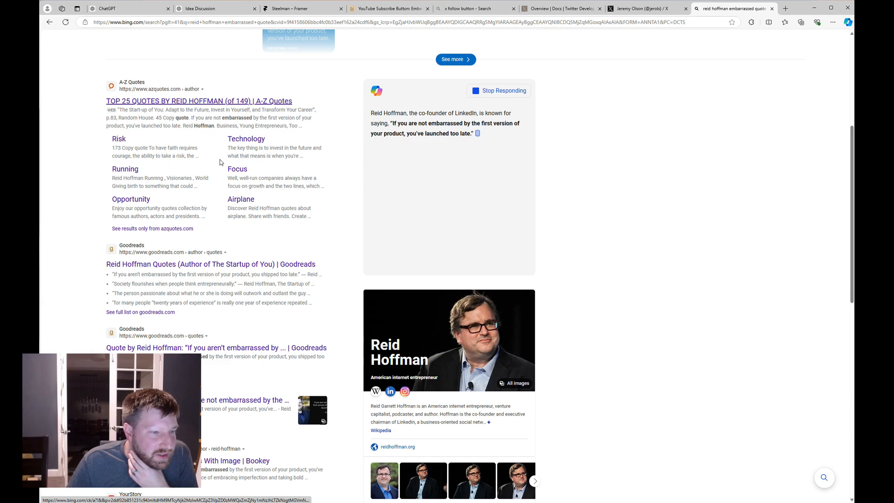
scroll(259, 278, "down", 3)
left_click(259, 278)
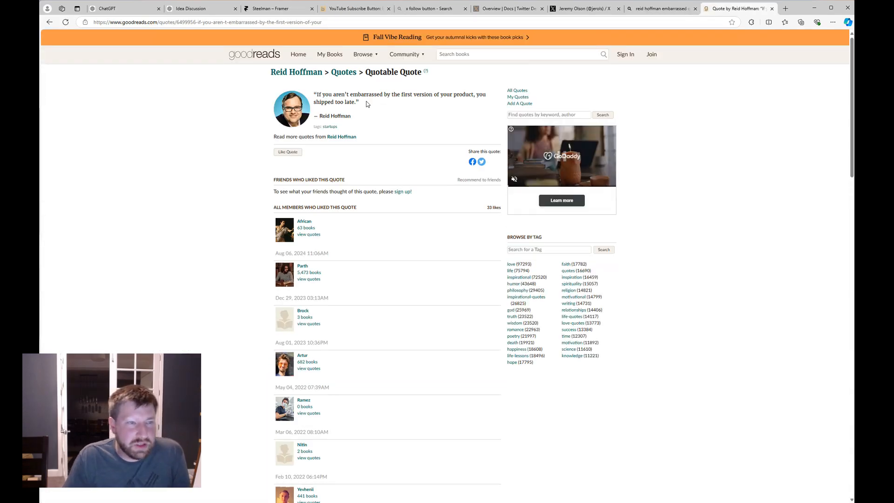
left_click_drag(368, 104, 314, 93)
key("ctrl+c")
left_click(660, 8)
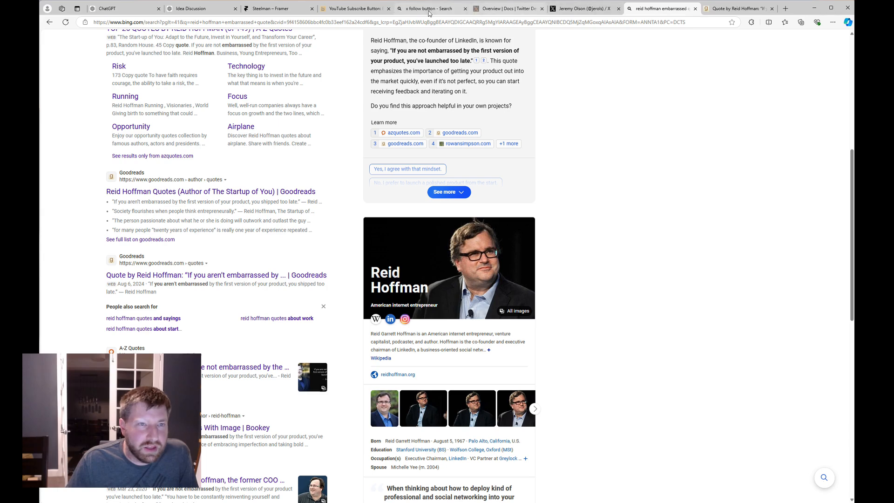
left_click(275, 9)
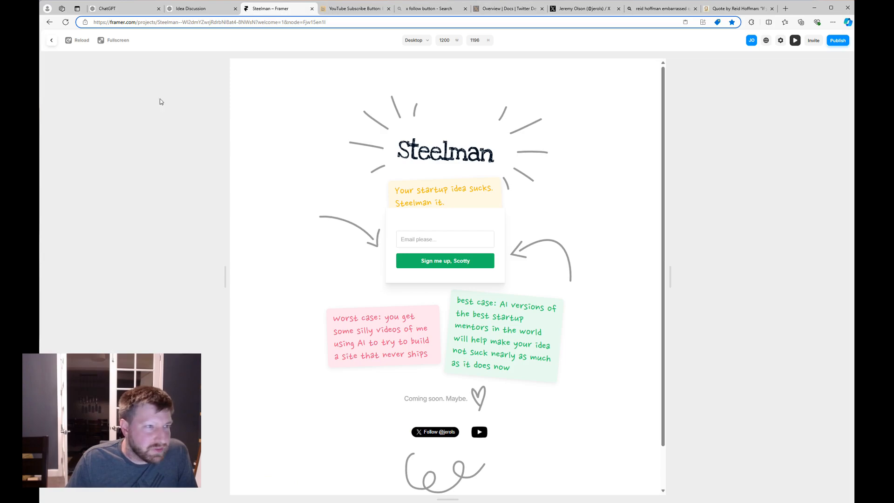
Paste the copied quote as a new text layer beside the signup card, width 116.
left_click(51, 40)
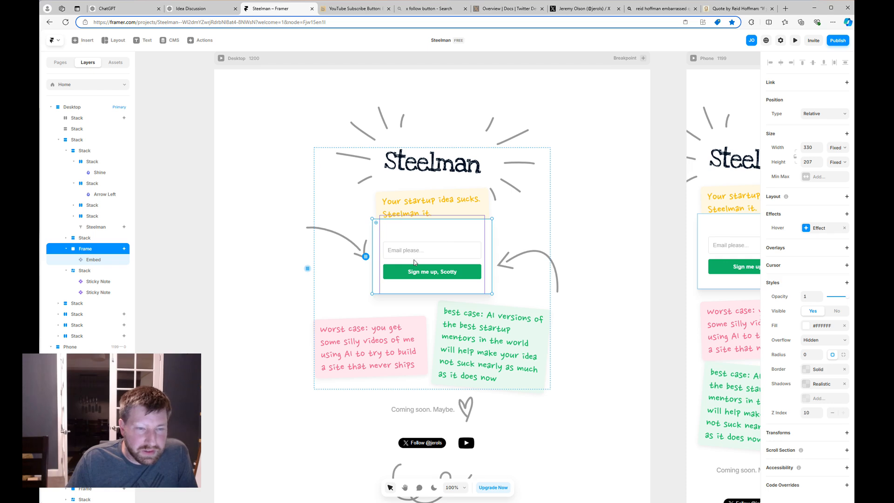
left_click(139, 41)
left_click(540, 244)
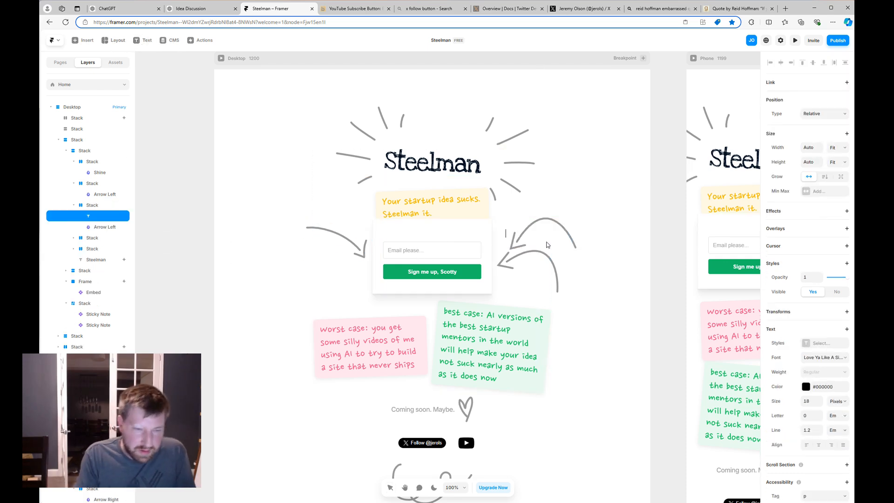
key("ctrl+v")
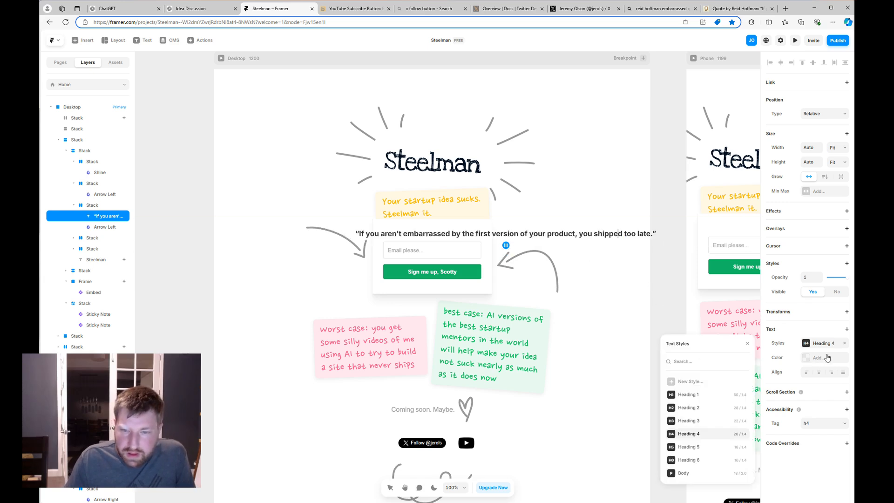
left_click(819, 148)
type("1")
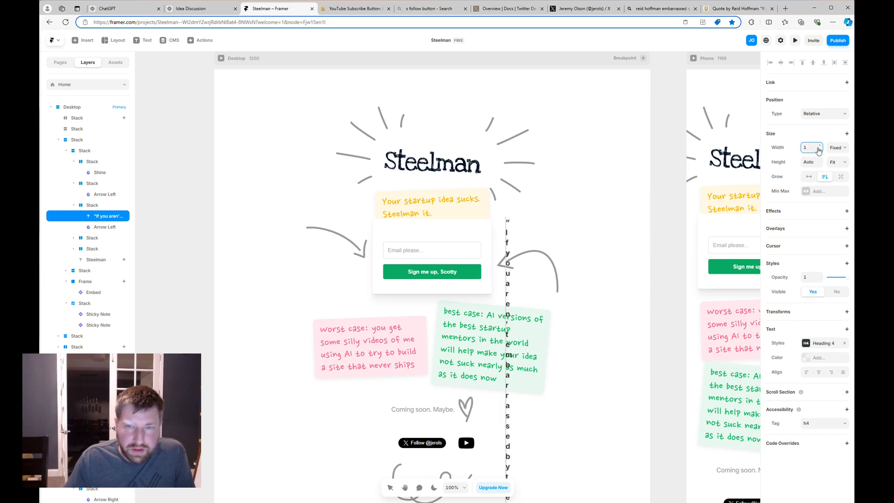
type("16")
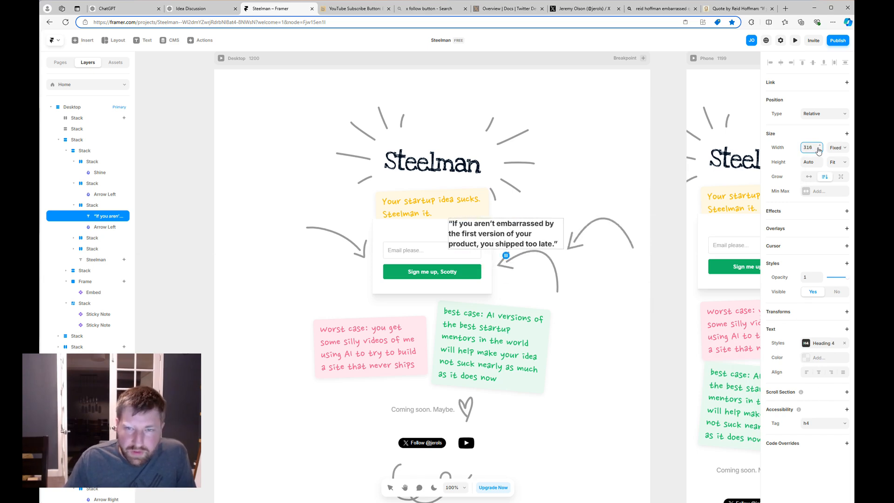
Apply Heading 5 to the quote, delete the arrow beside it, and preview the page.
left_click(822, 345)
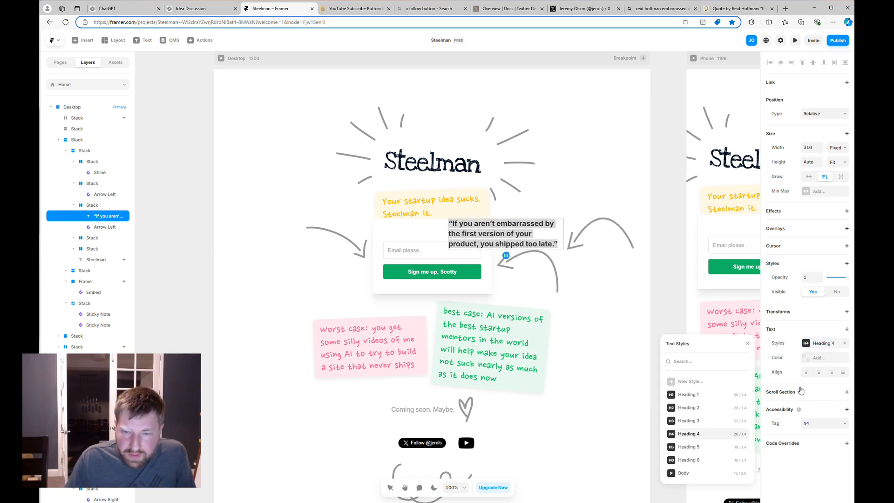
left_click(704, 452)
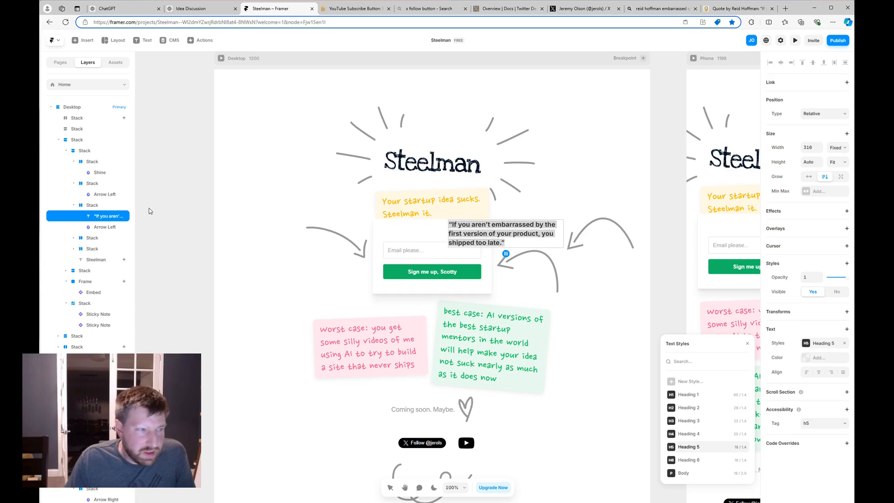
left_click(101, 227)
key("Delete")
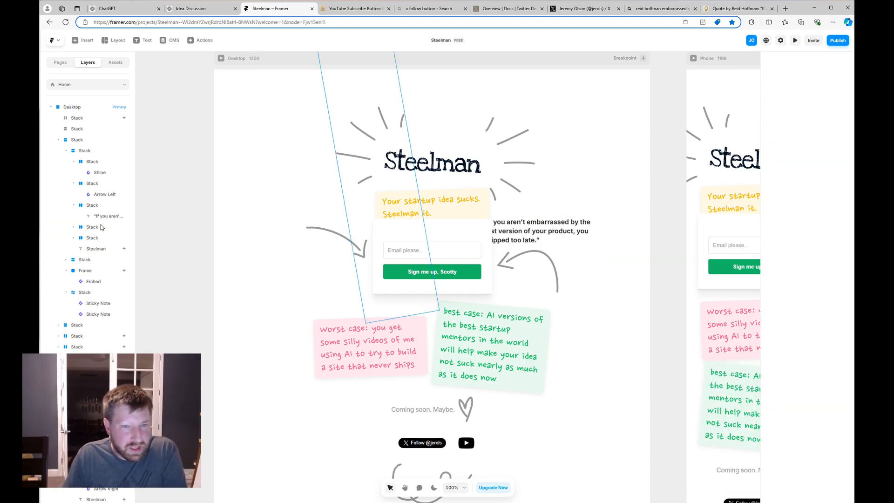
left_click(102, 207)
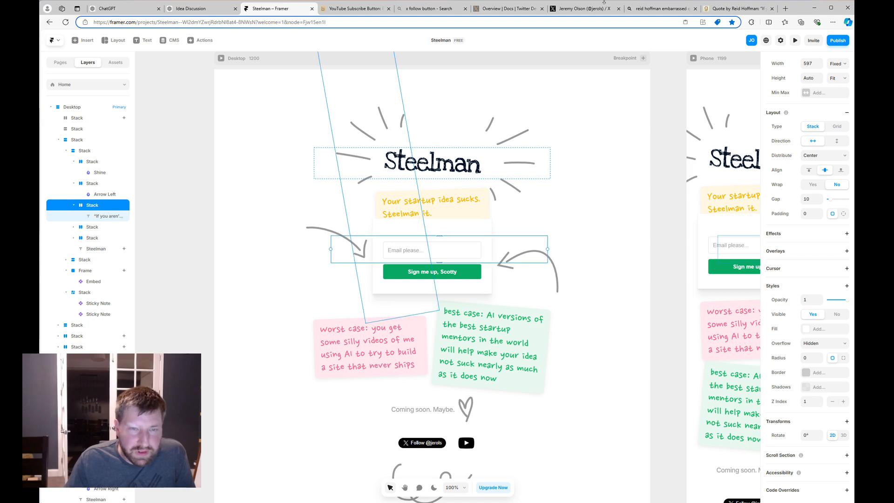
left_click(793, 40)
key("Escape")
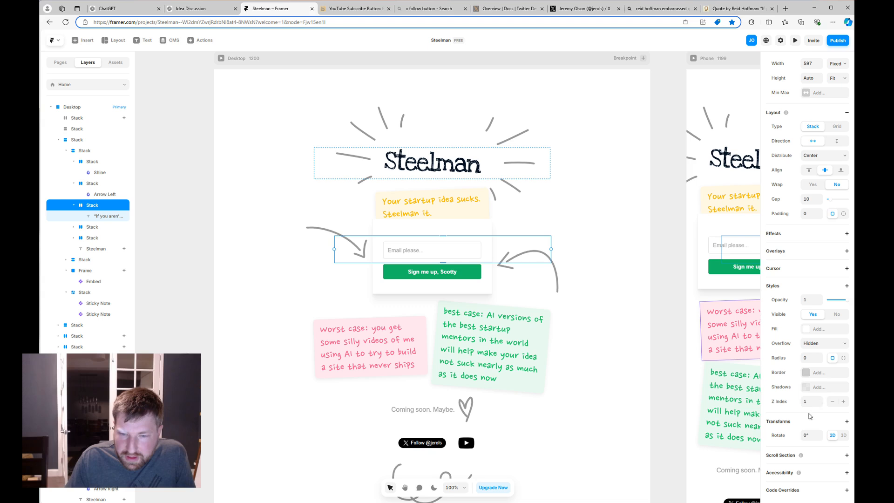
Lower the signup card's fill opacity so the quote behind it shows through.
left_click(484, 290)
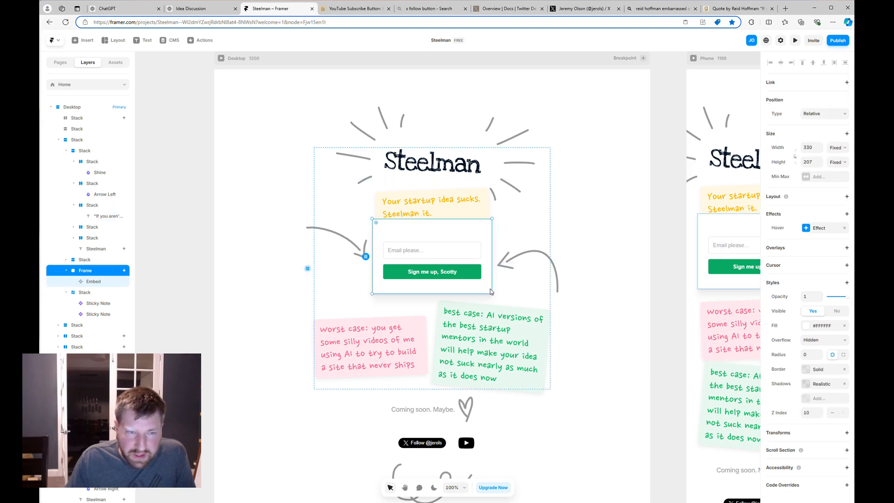
left_click(825, 329)
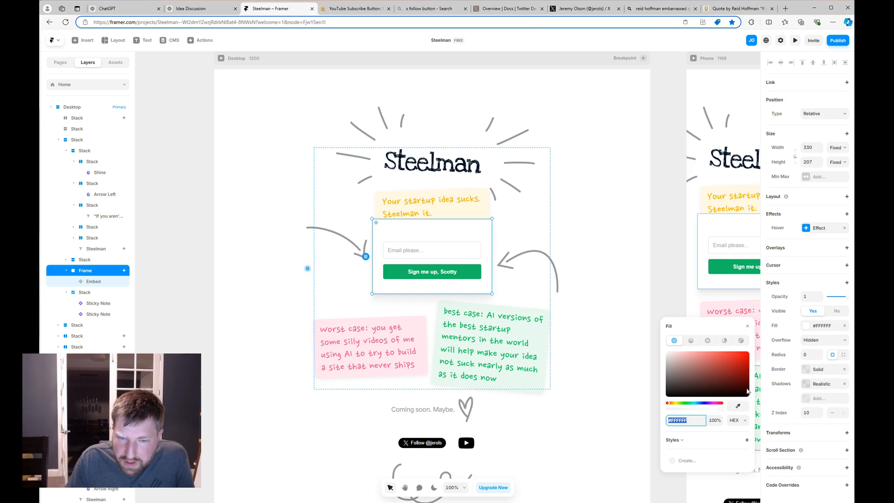
left_click(686, 408)
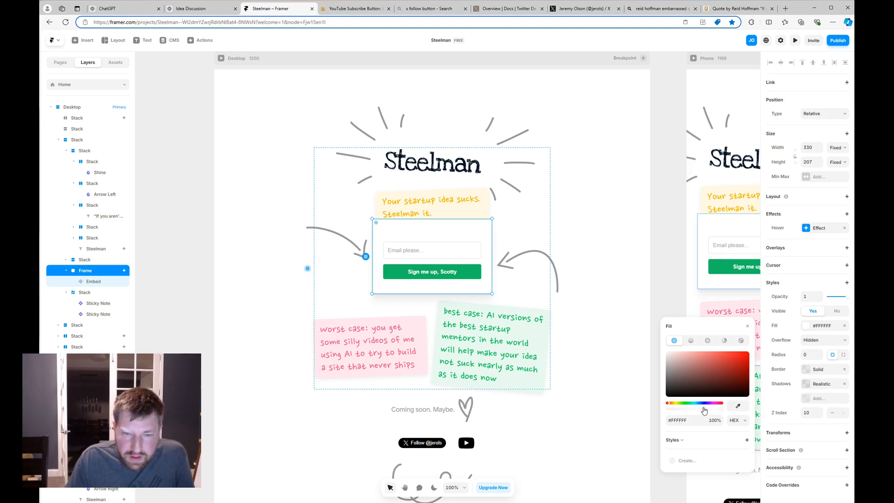
left_click_drag(704, 409, 694, 409)
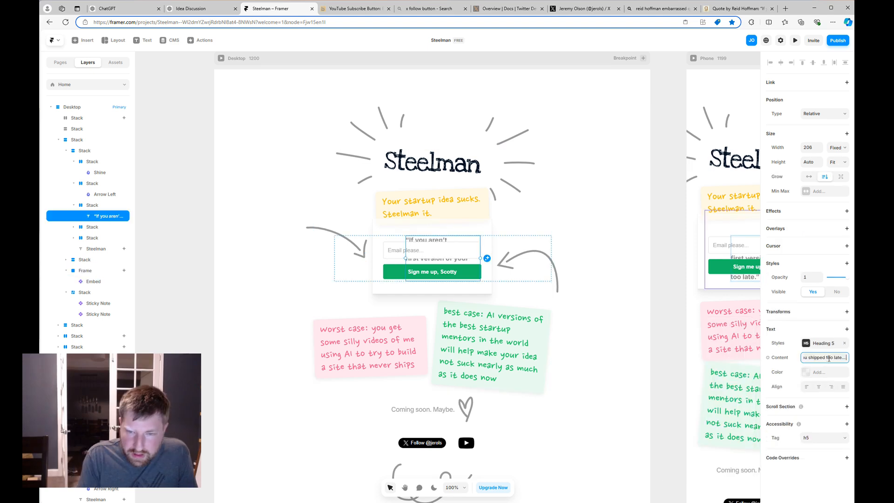
Edit the quote text, appending 'Right?' and removing the opening quote mark.
type("R")
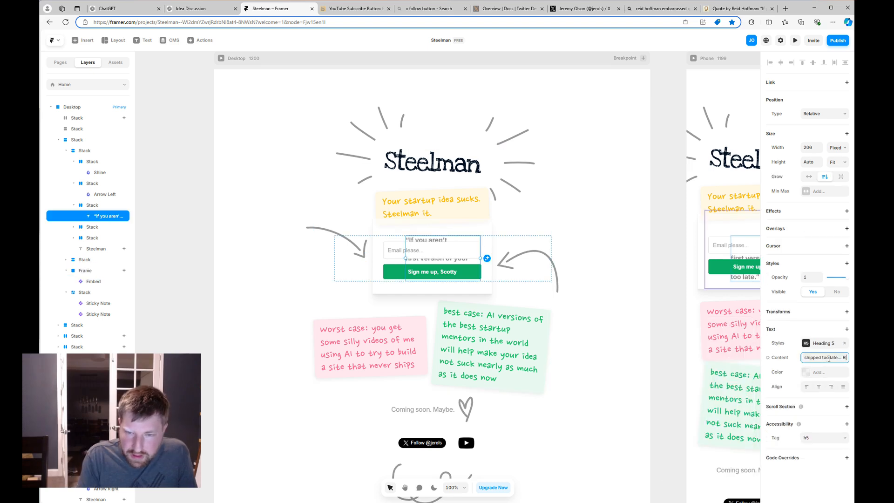
type("ight?")
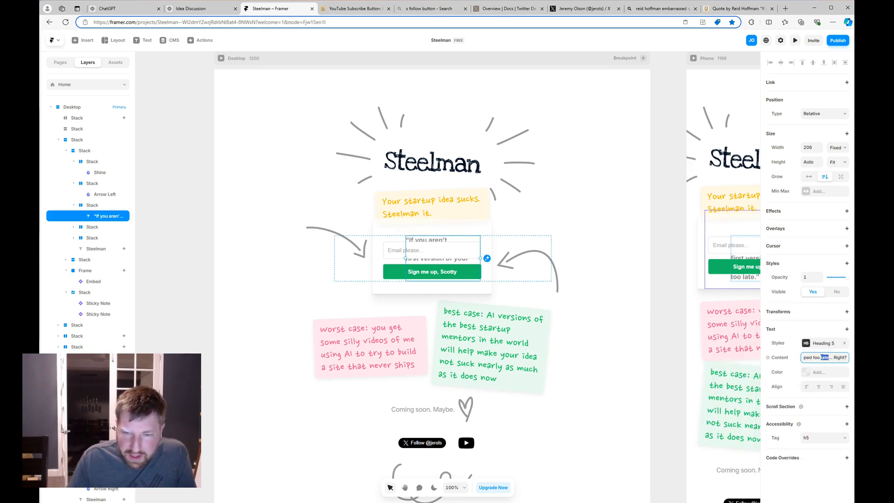
left_click_drag(821, 358, 694, 356)
key("Left")
key("Delete")
key("Return")
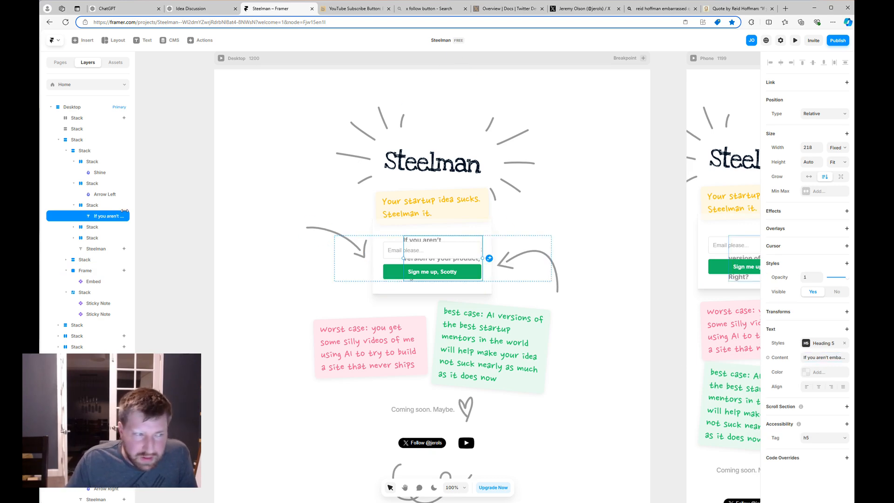
left_click(111, 207)
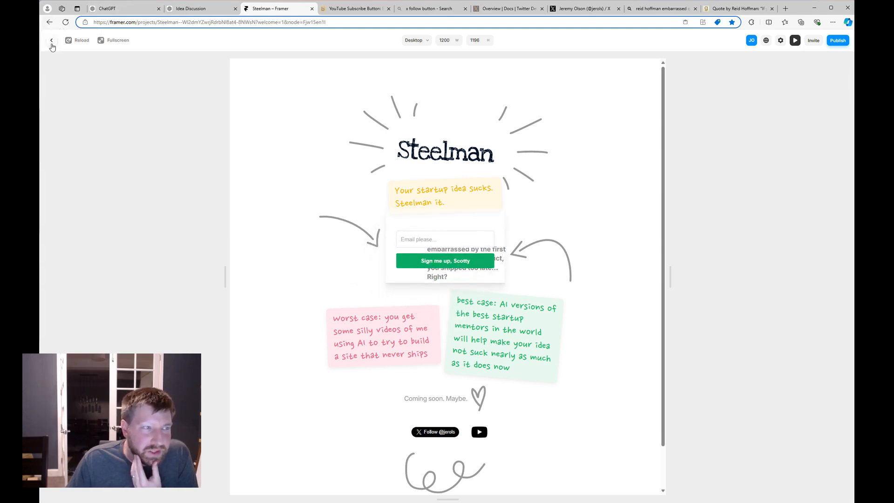
left_click(51, 41)
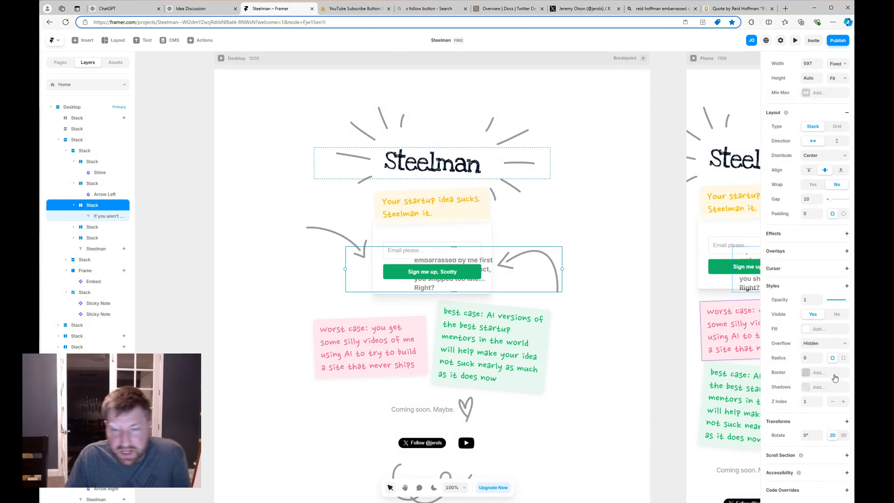
Replace the quote's wording with 'We should be embarrassed by v1, right?'.
left_click(108, 217)
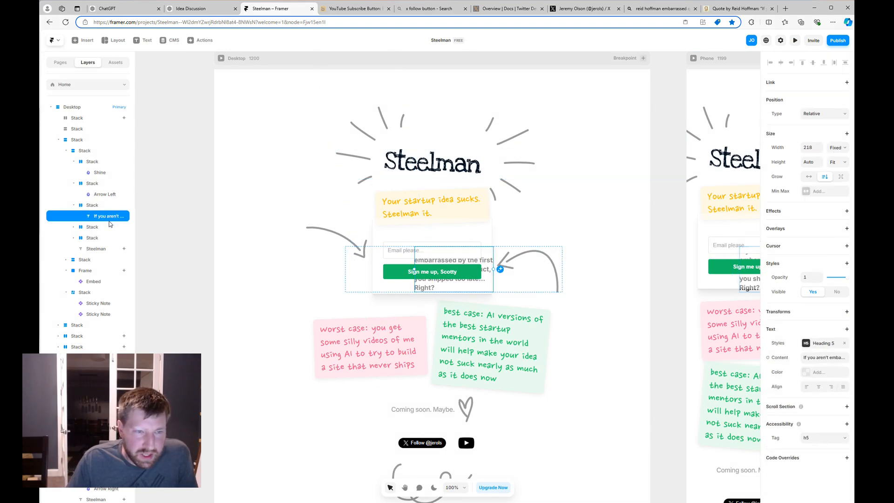
left_click(812, 358)
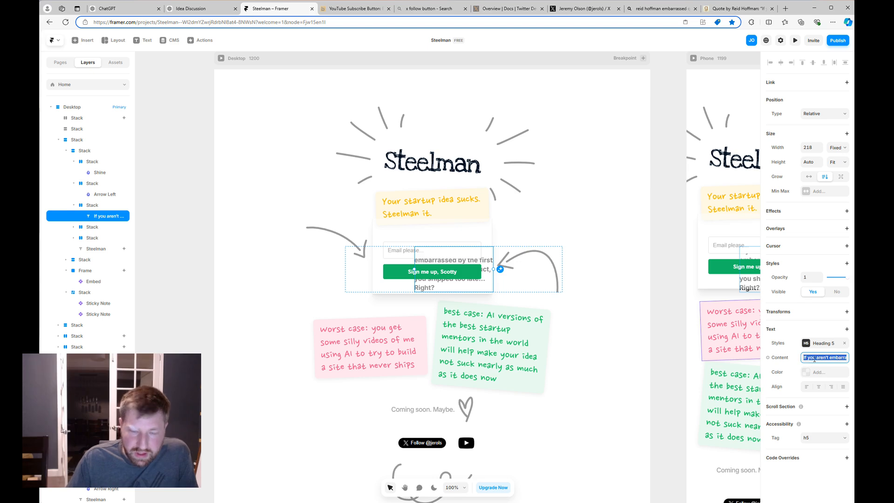
type("We should be")
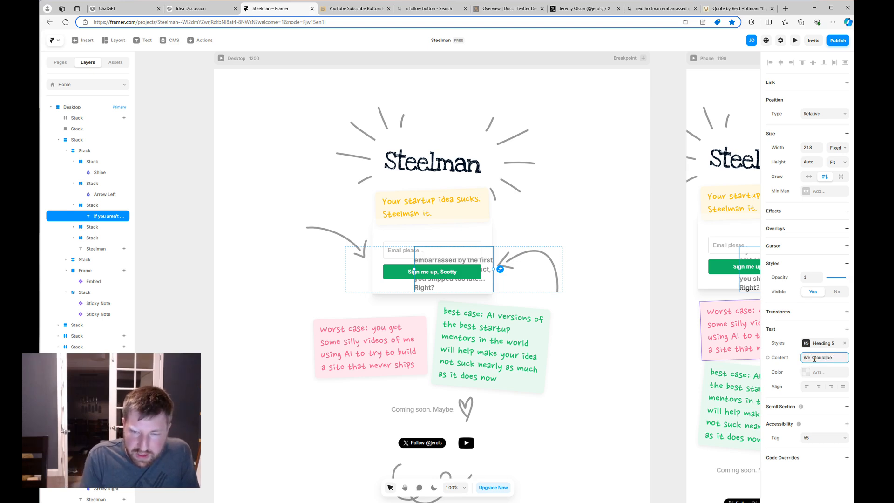
type(" embarrassed by v")
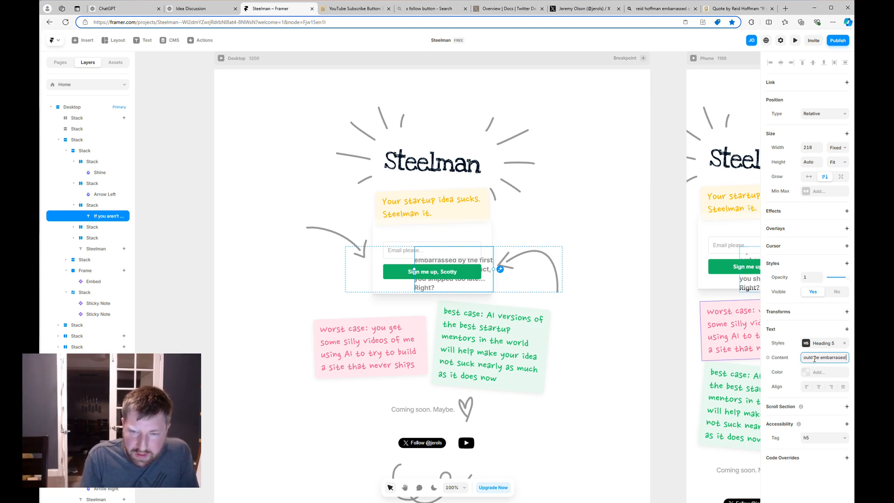
type("1, right?")
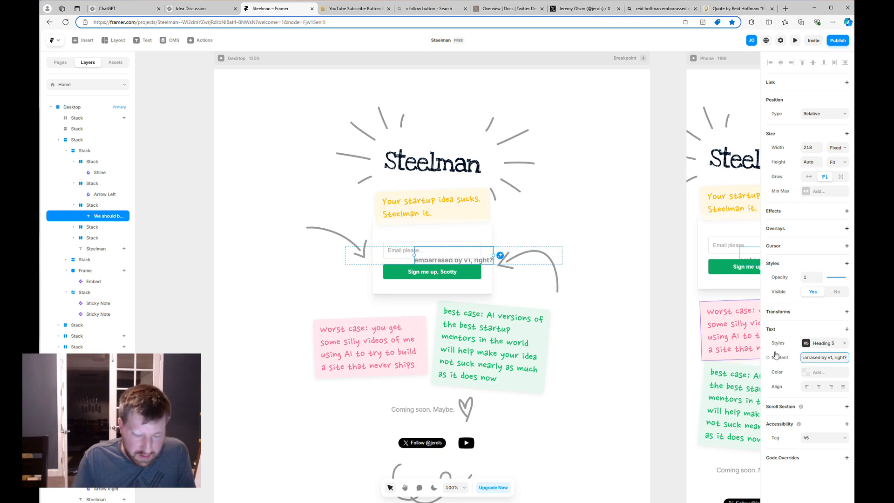
key("ctrl+a")
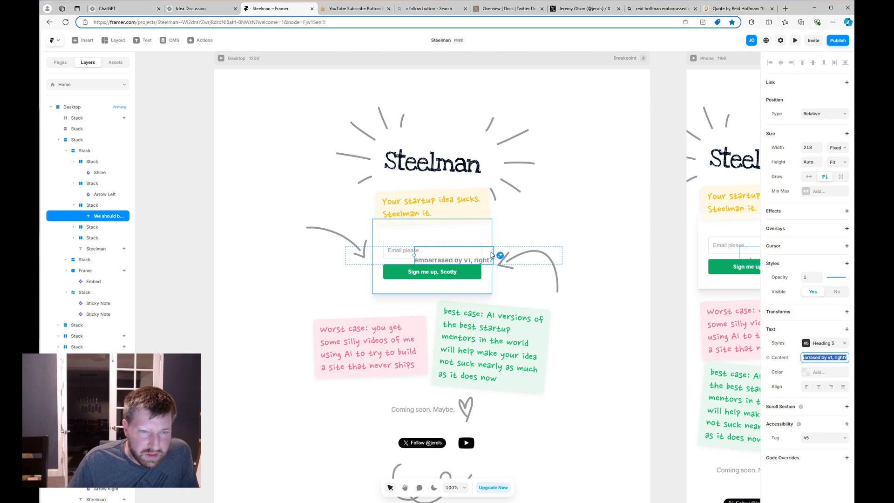
left_click(98, 205)
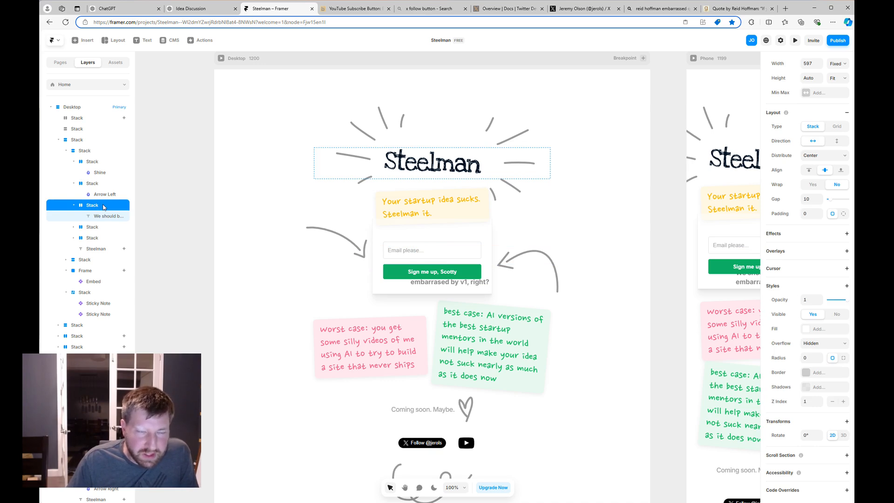
Check the preview, set the card's fill opacity back to 100%, and preview again.
left_click(795, 40)
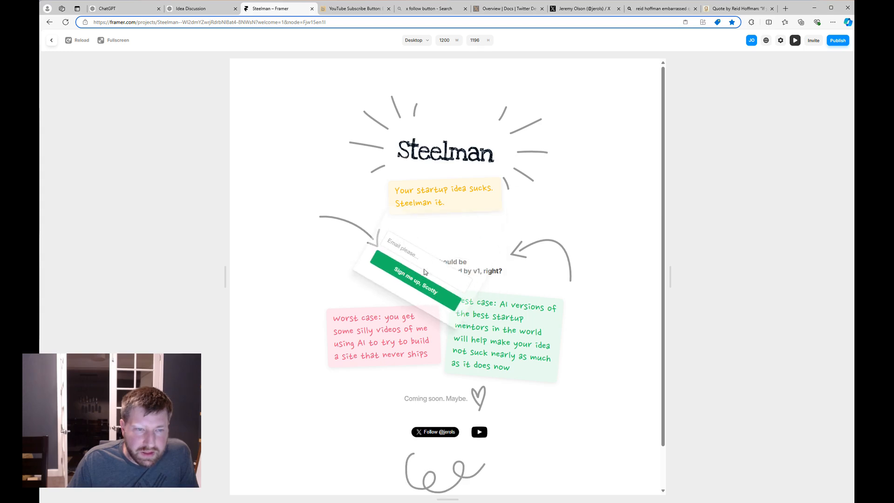
left_click(52, 41)
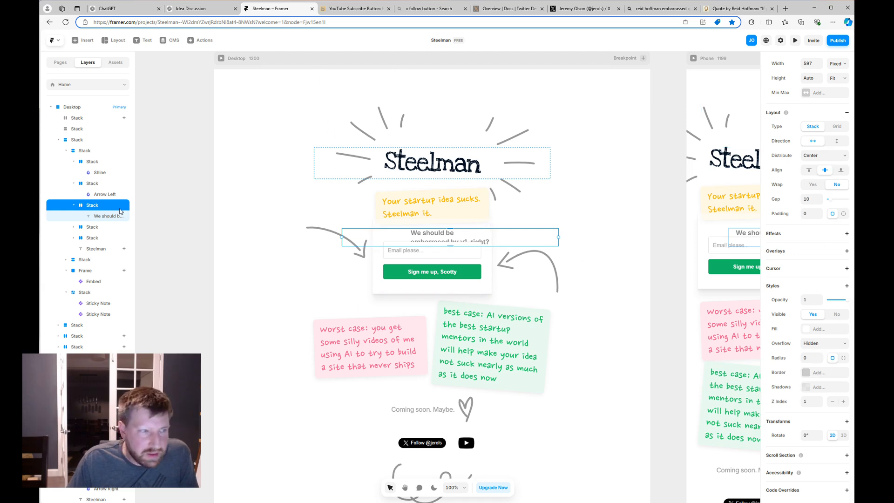
left_click(99, 217)
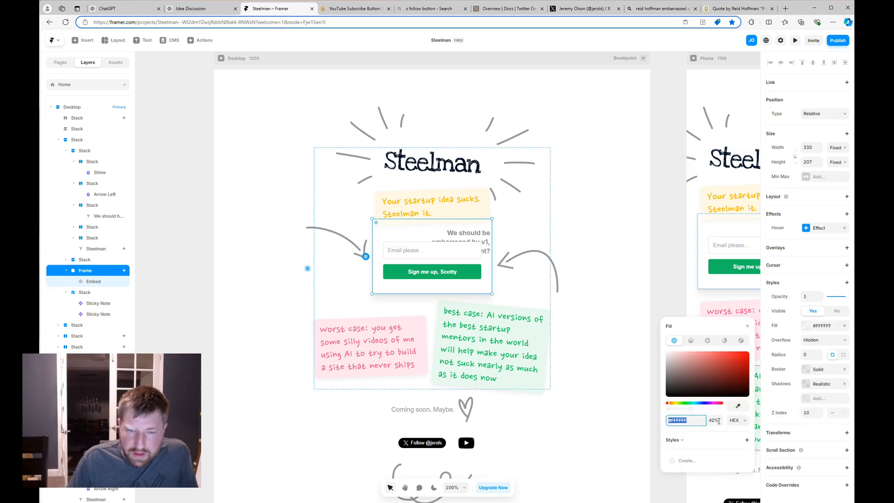
left_click(714, 420)
type("100")
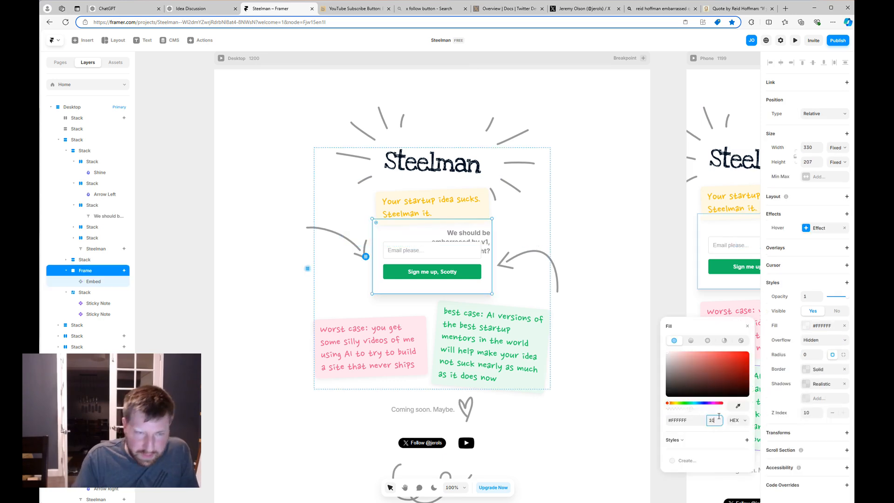
key("Return")
left_click(794, 40)
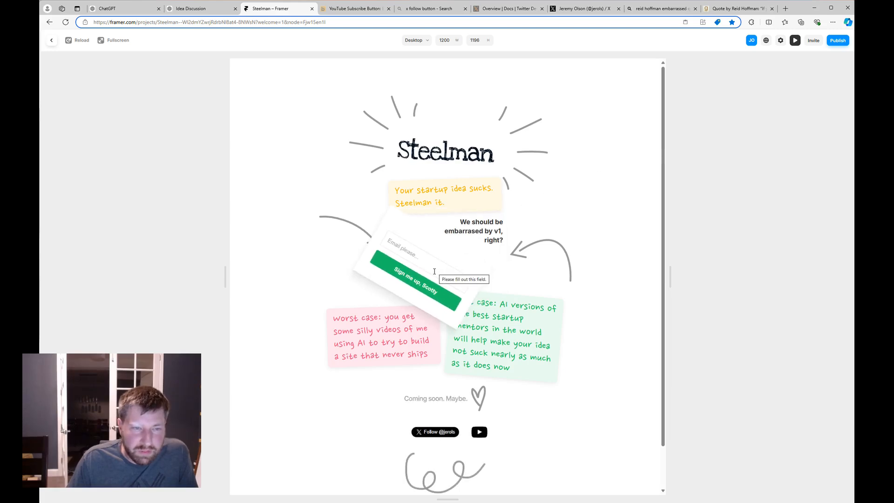
Enter a test email in the preview's signup card and submit it to see the success message.
left_click(415, 253)
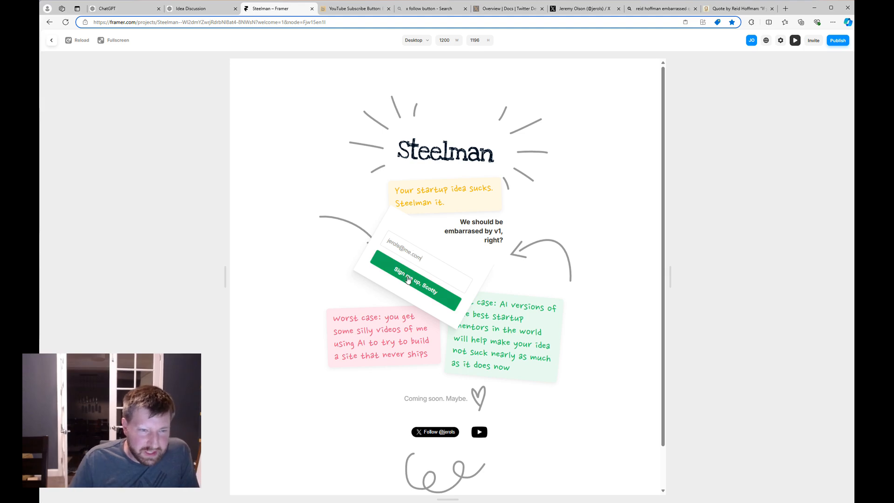
left_click(409, 280)
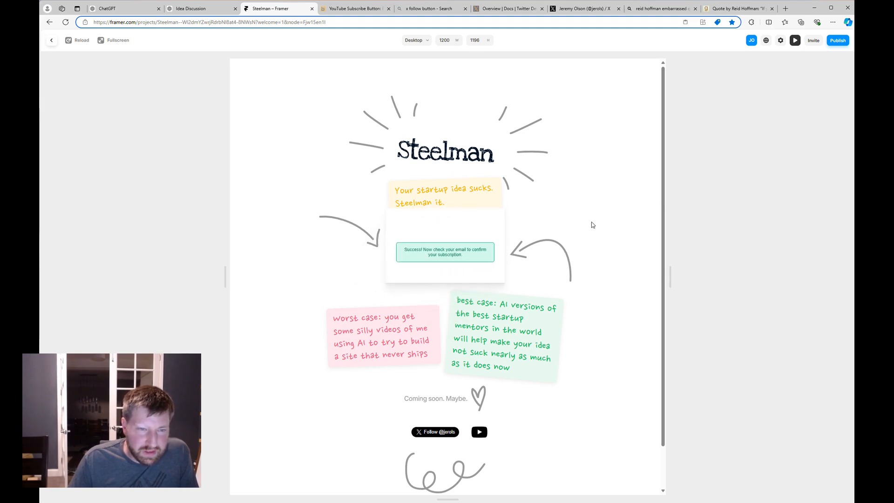
mouse_move(418, 285)
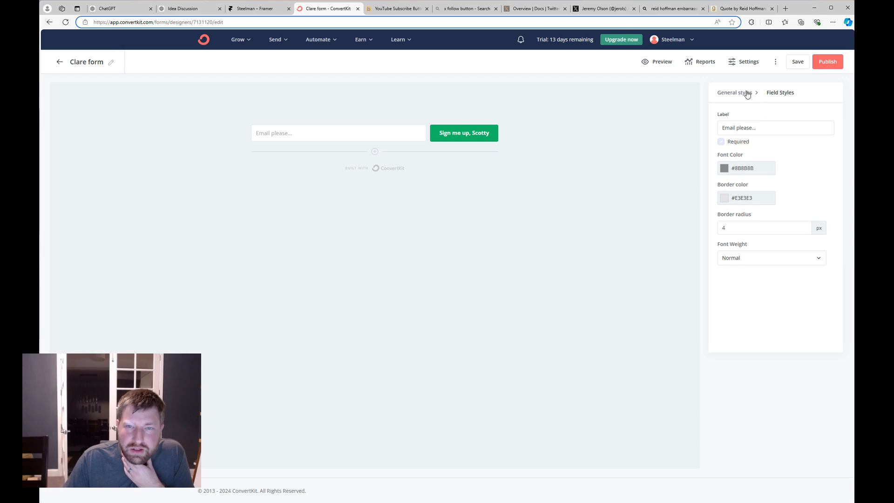
Select all of the Clare form's default success message text in ConvertKit's form settings, ready to replace.
left_click(745, 92)
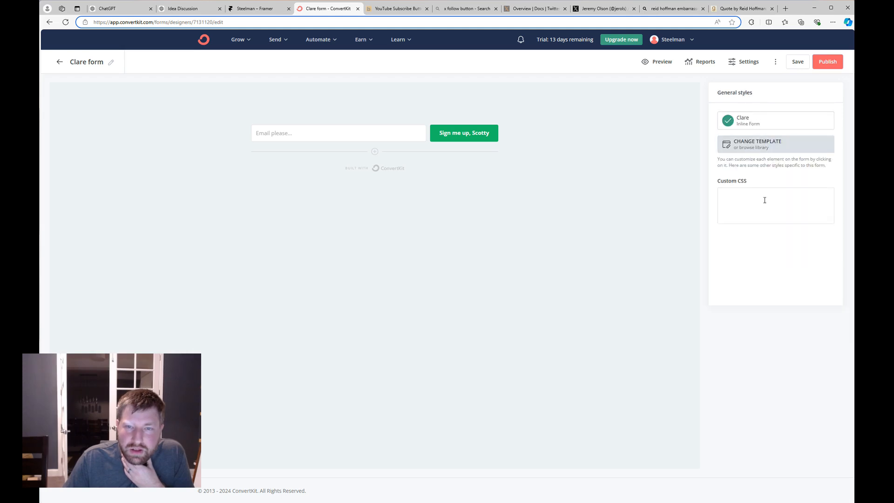
left_click(745, 61)
left_click(424, 271)
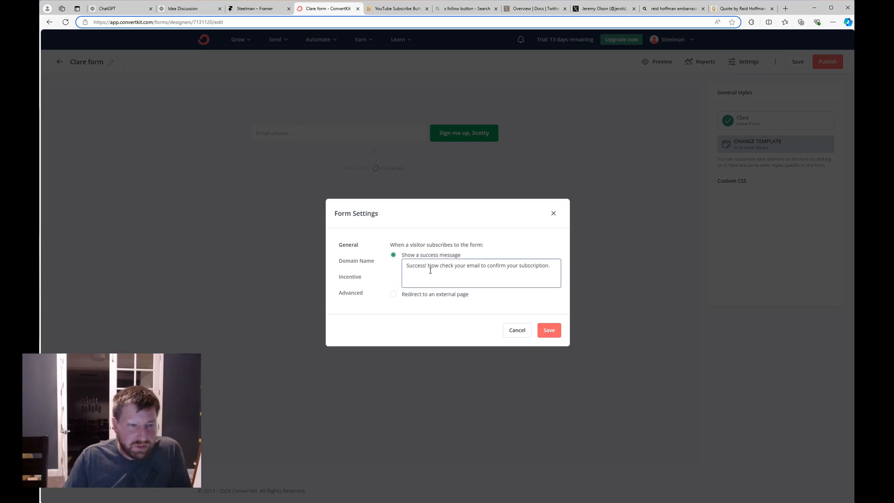
key("ctrl+a")
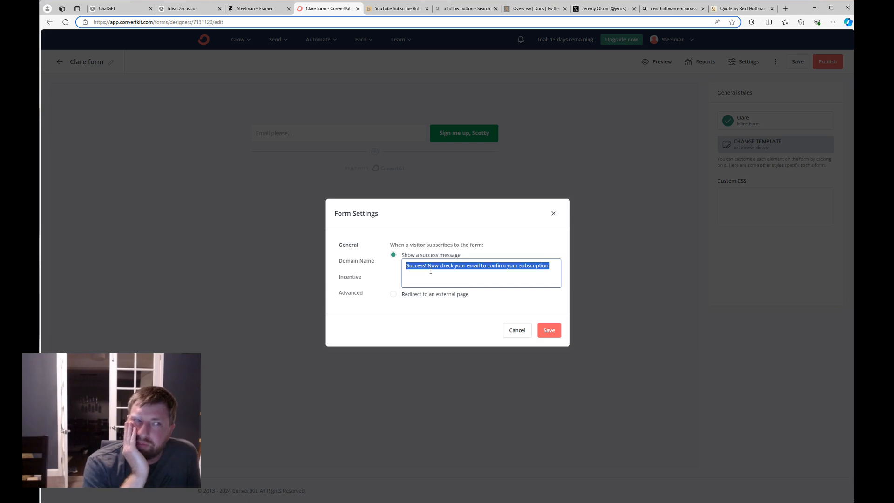
left_click(189, 14)
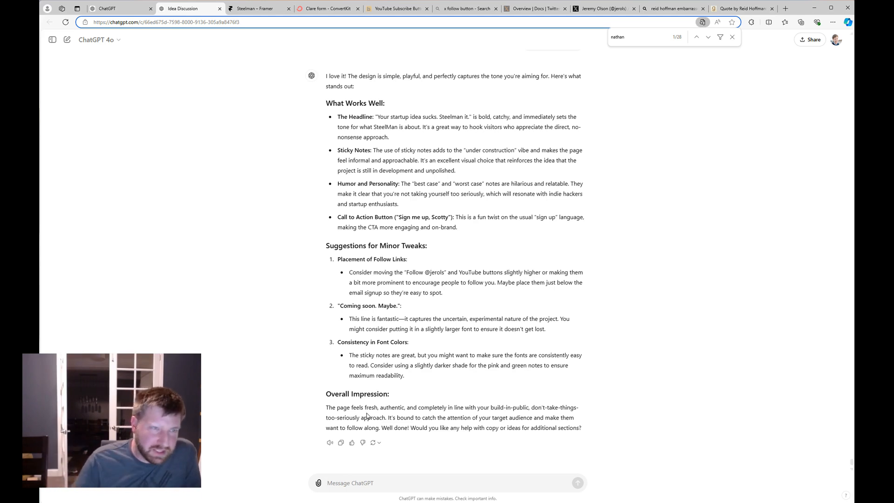
left_click(272, 10)
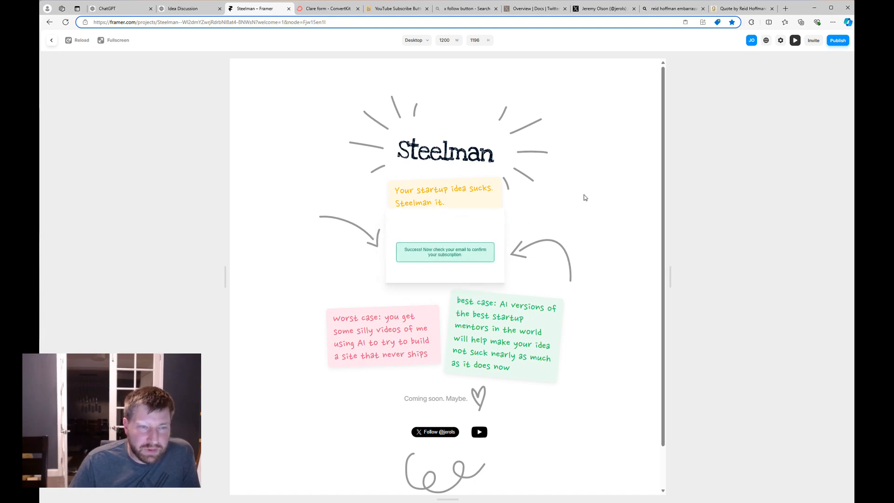
Reload the Framer preview to the empty signup card and screenshot the Steelman landing page.
left_click(70, 40)
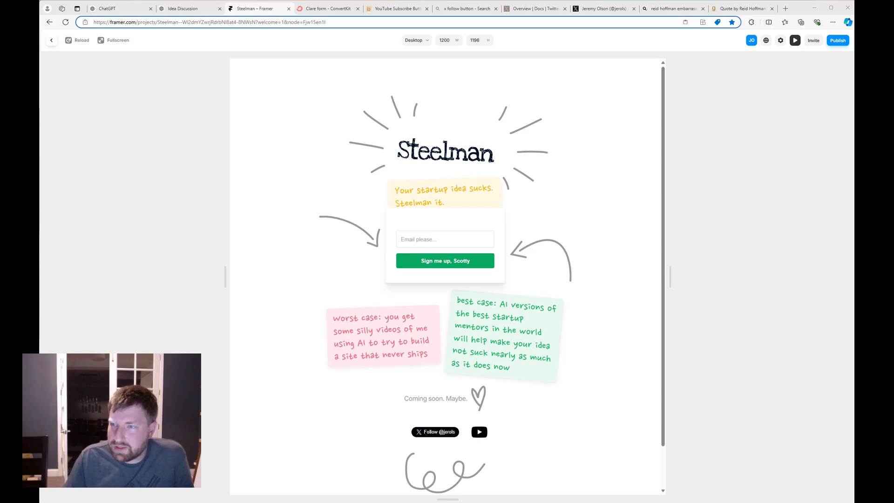
key("super+shift+s")
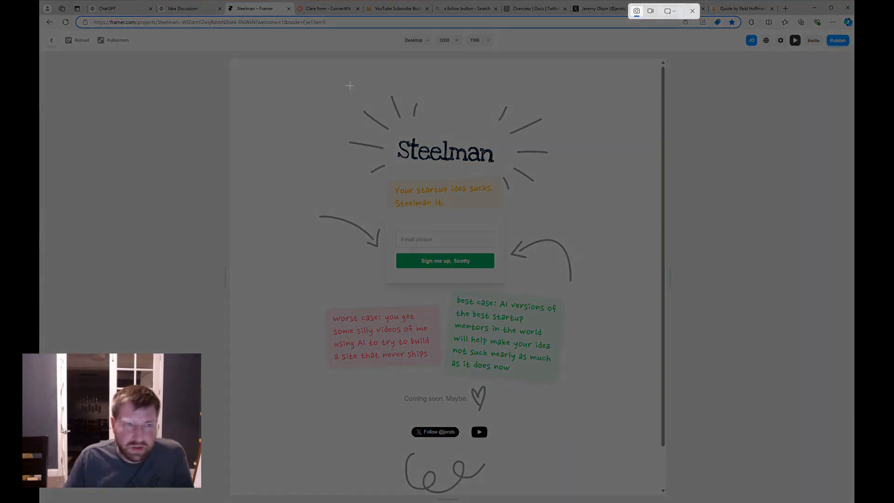
left_click_drag(235, 61, 666, 499)
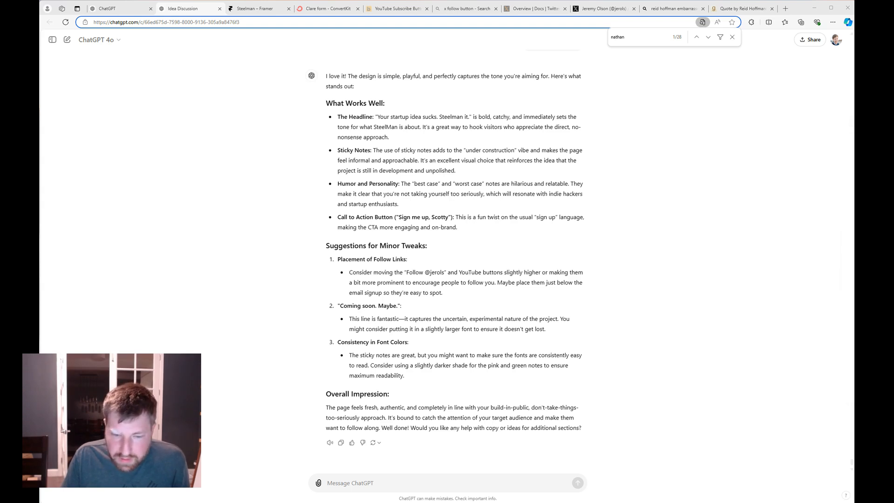
key("super+e")
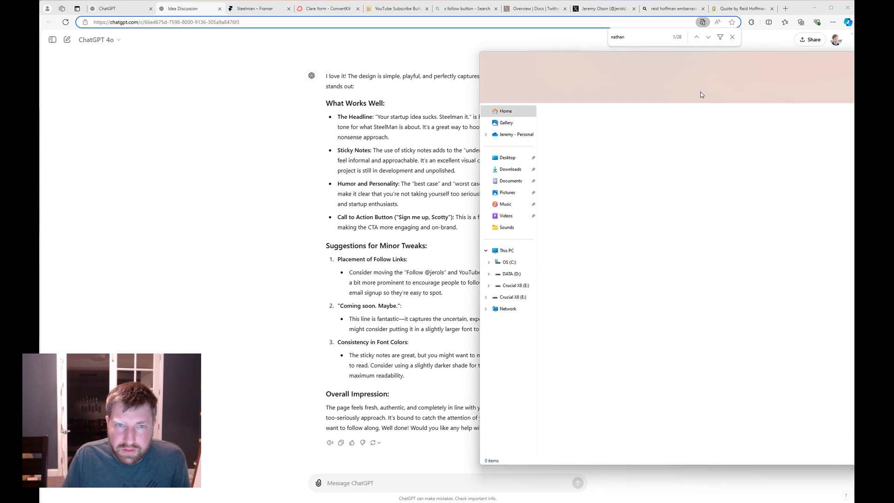
left_click_drag(702, 57, 893, 74)
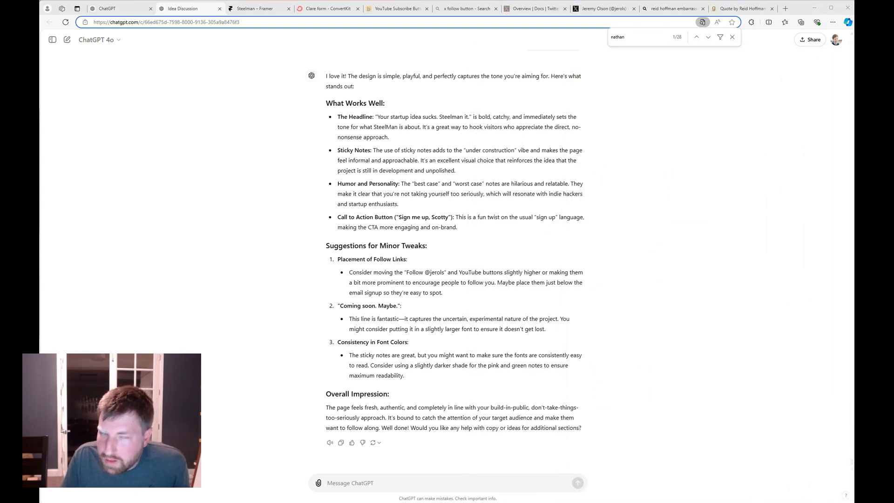
left_click_drag(893, 386, 437, 475)
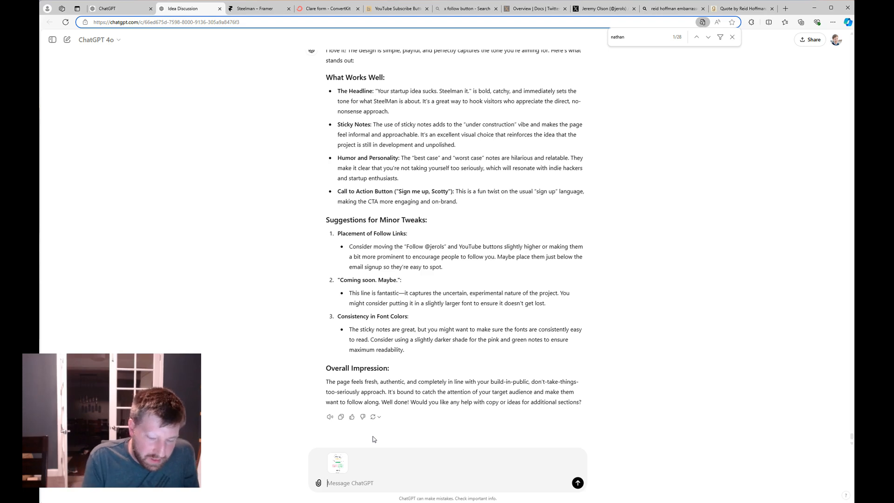
type("Okay lo")
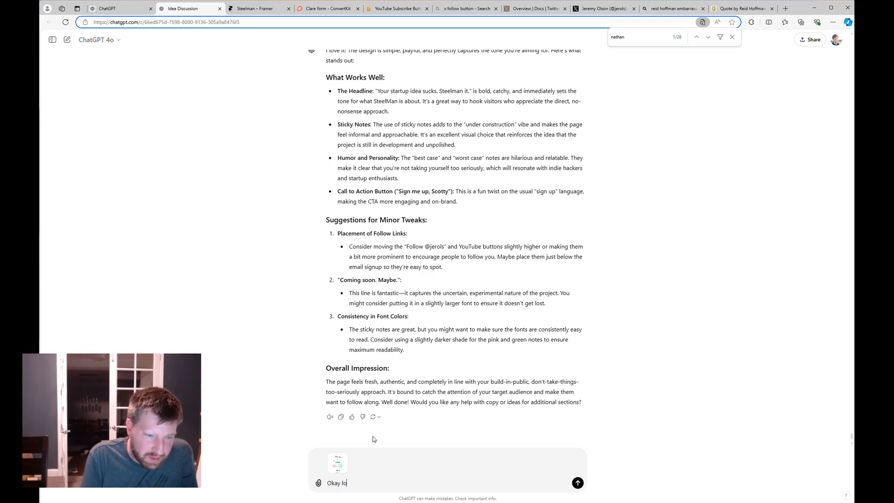
type("ok at this with fr")
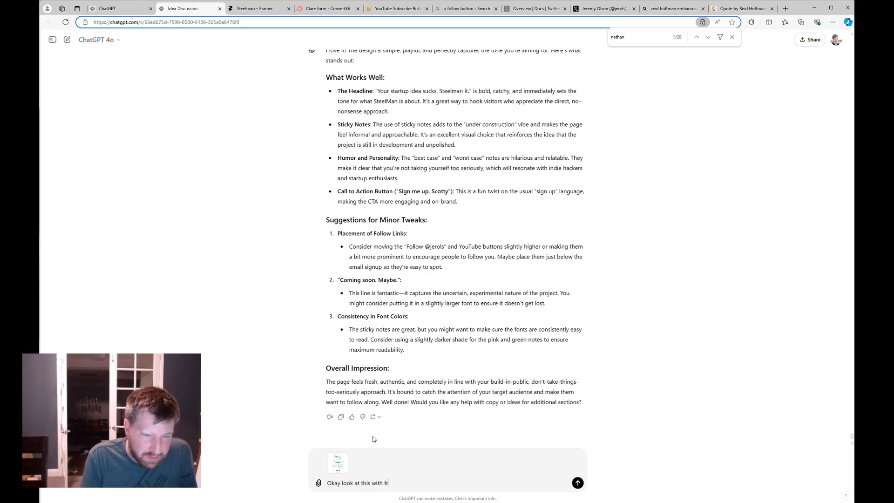
type("esh eyes")
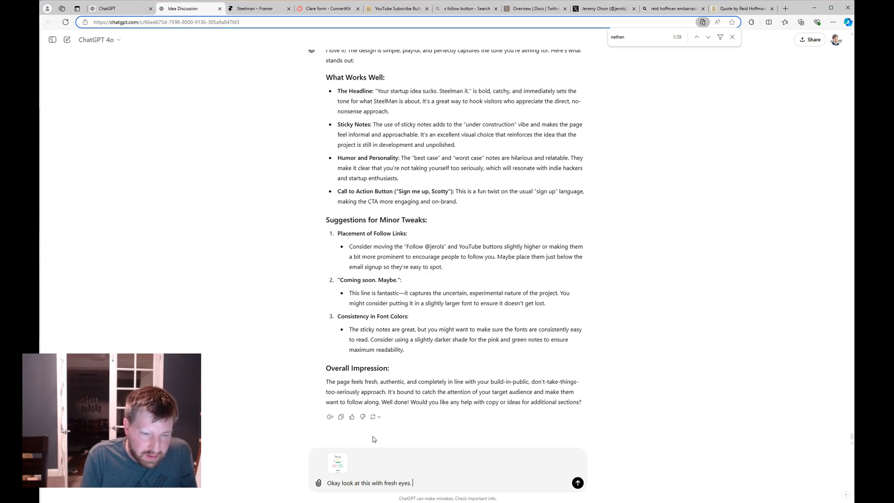
type(". I'm recording you")
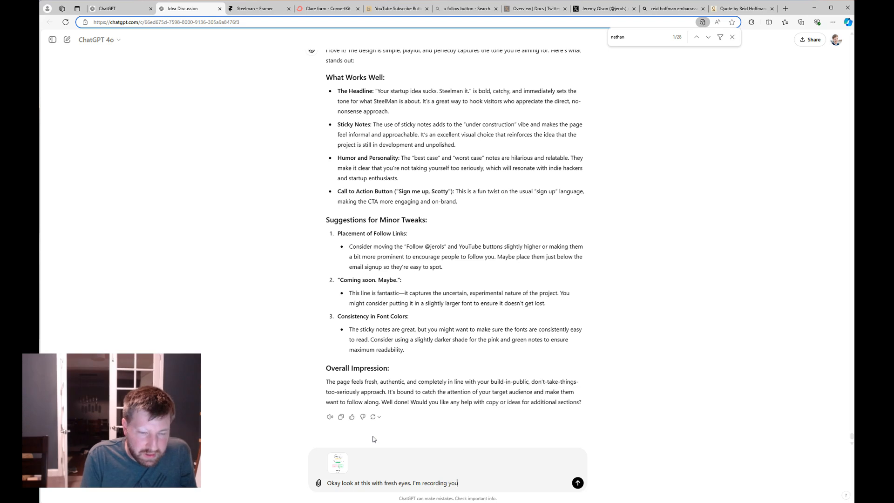
type(" so ac")
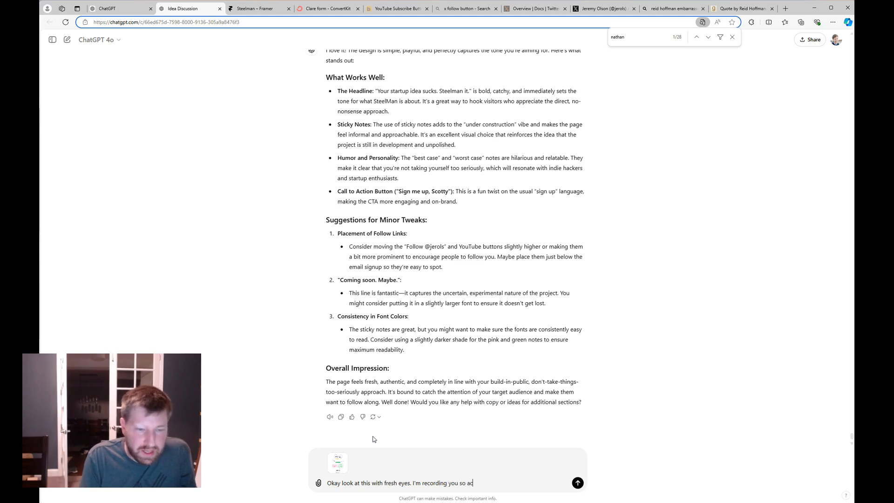
type("t as if its the fir")
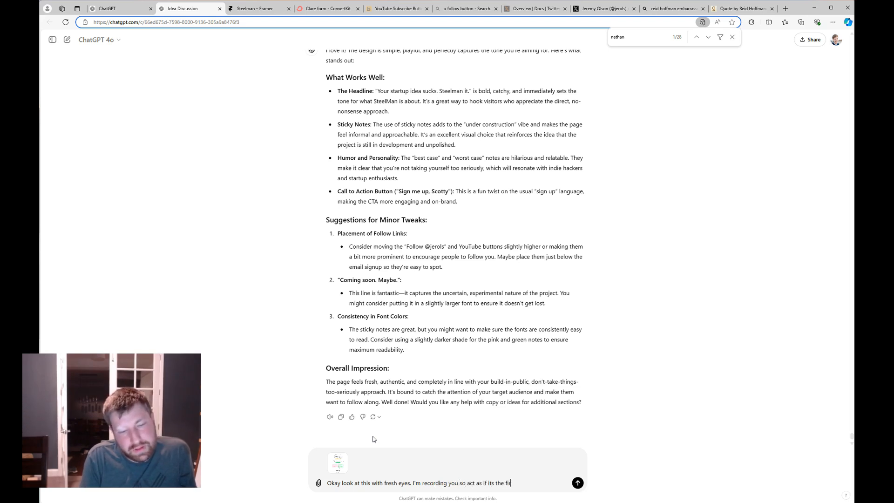
type("st time you saw the website.")
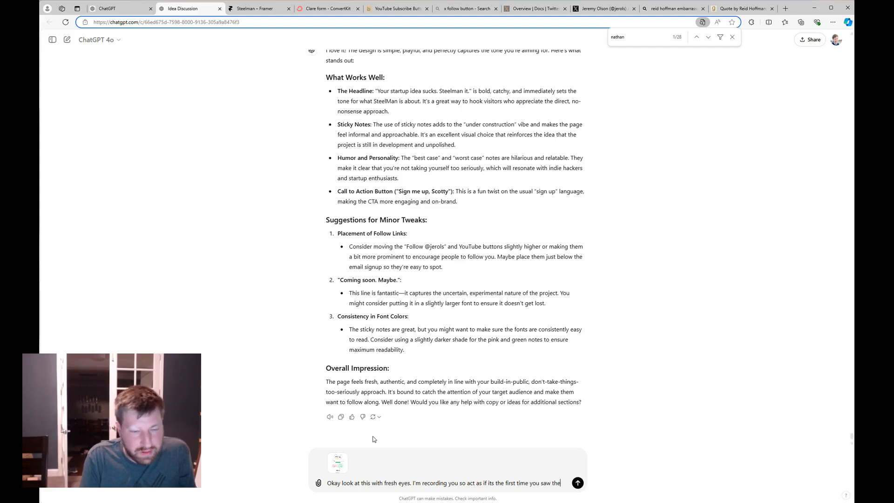
type("Would")
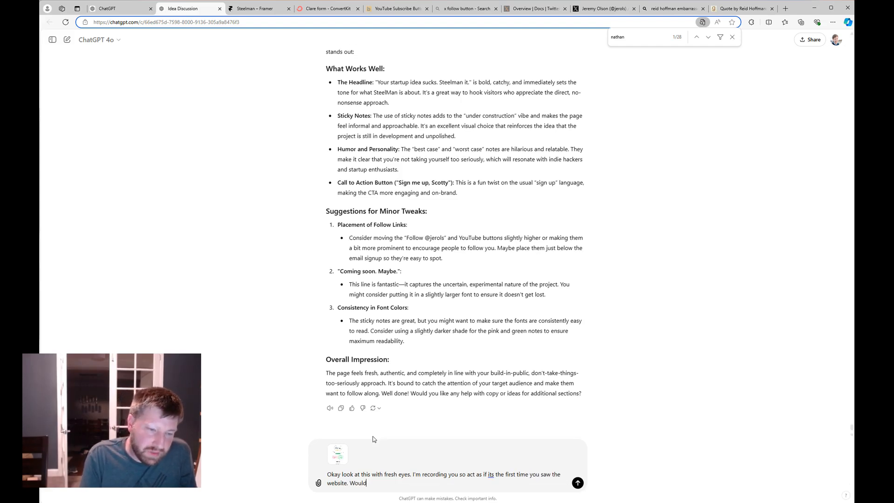
type(" love any ideas")
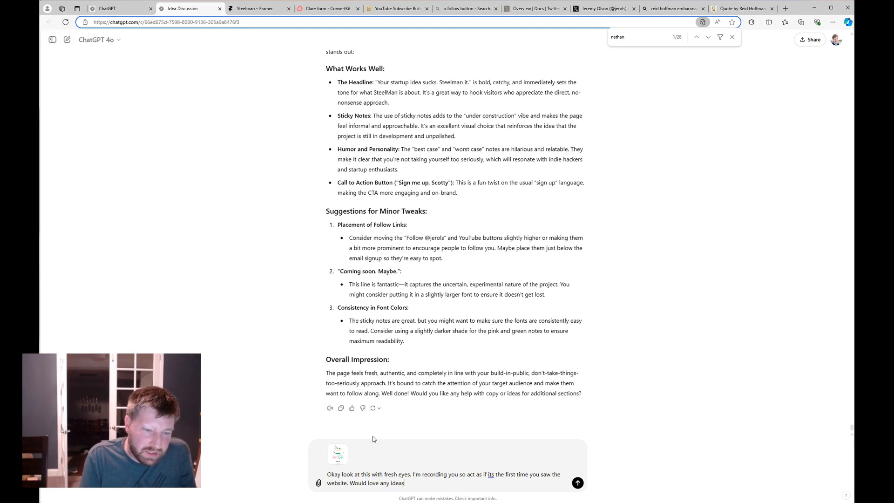
type(" on how to make it better. Pretend you are nathan barry critiquing this")
key("Return")
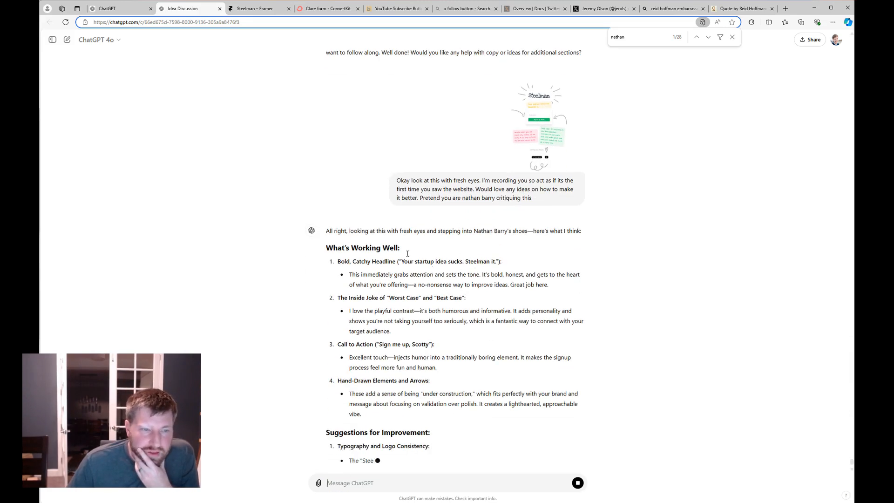
scroll(507, 240, "up", 2)
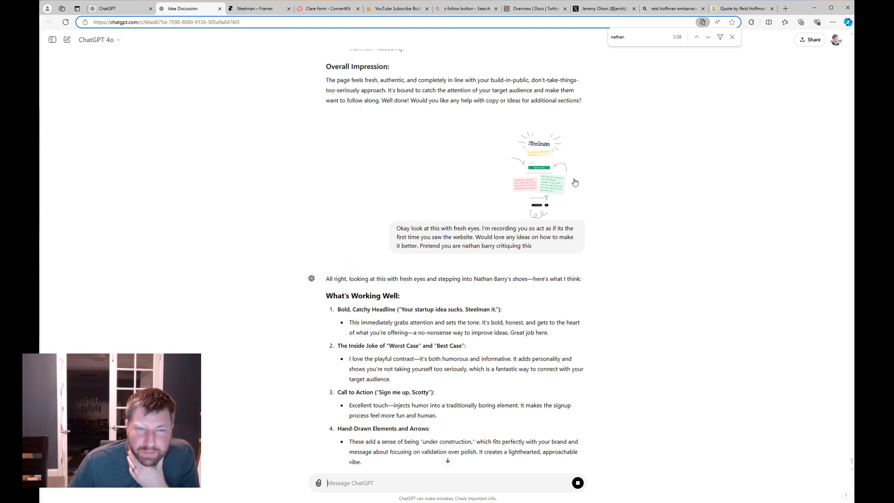
scroll(517, 257, "down", 2)
scroll(519, 261, "down", 1)
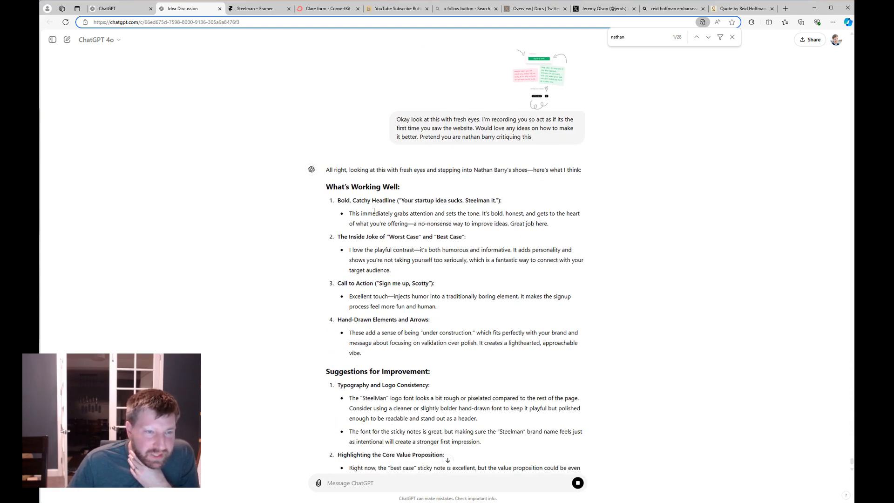
scroll(454, 213, "down", 1)
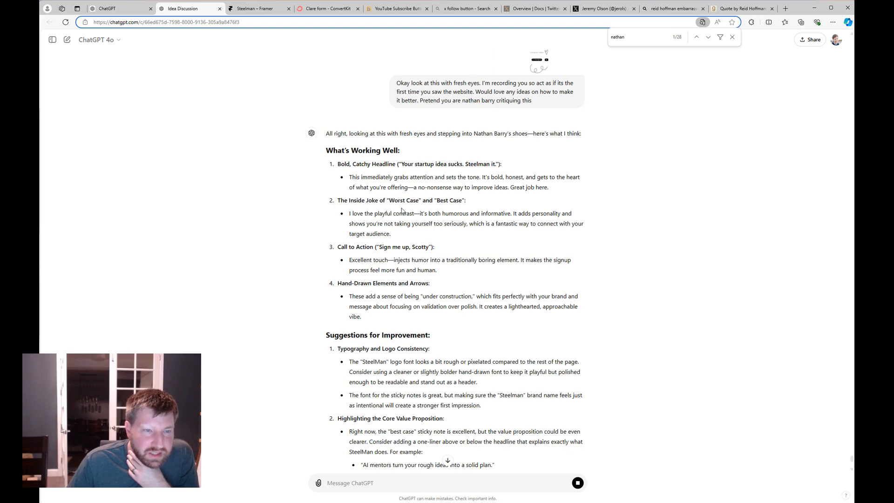
scroll(415, 216, "down", 1)
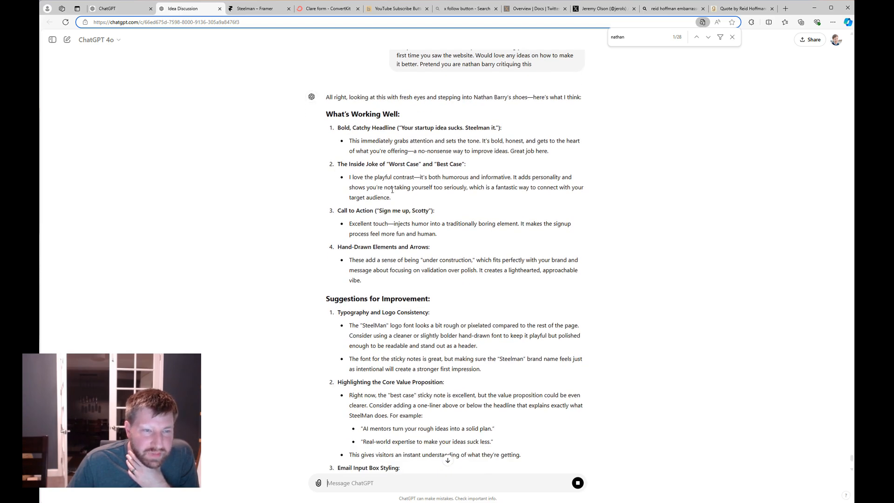
scroll(467, 200, "down", 2)
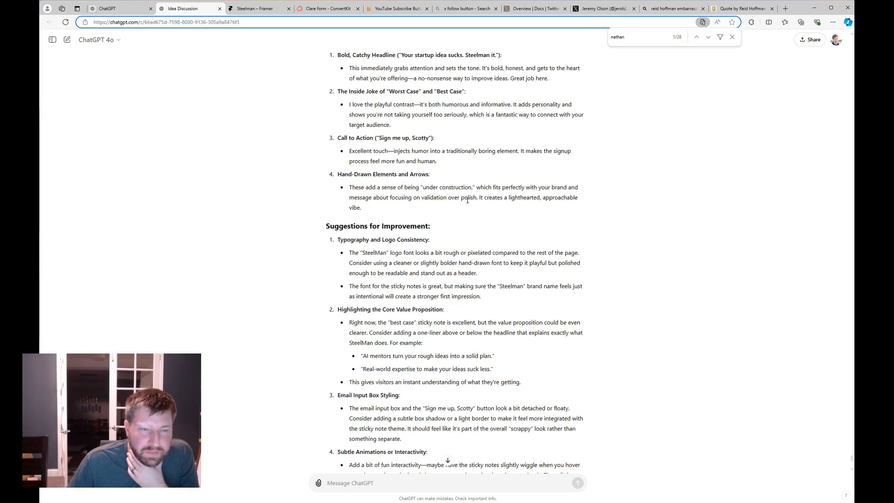
scroll(463, 225, "down", 1)
scroll(430, 225, "down", 1)
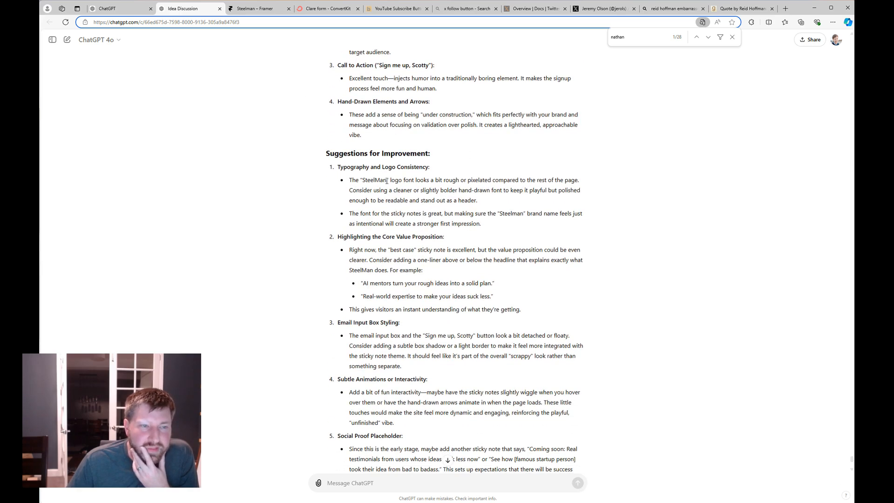
scroll(370, 173, "down", 1)
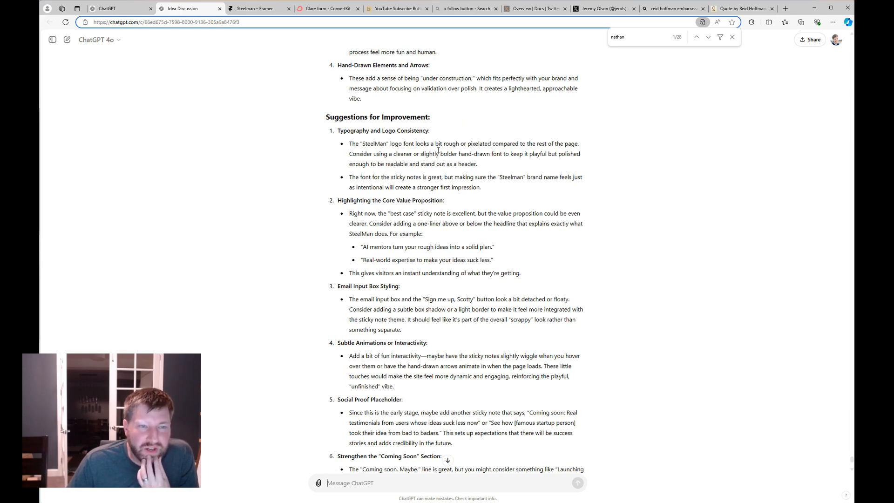
scroll(535, 224, "up", 13)
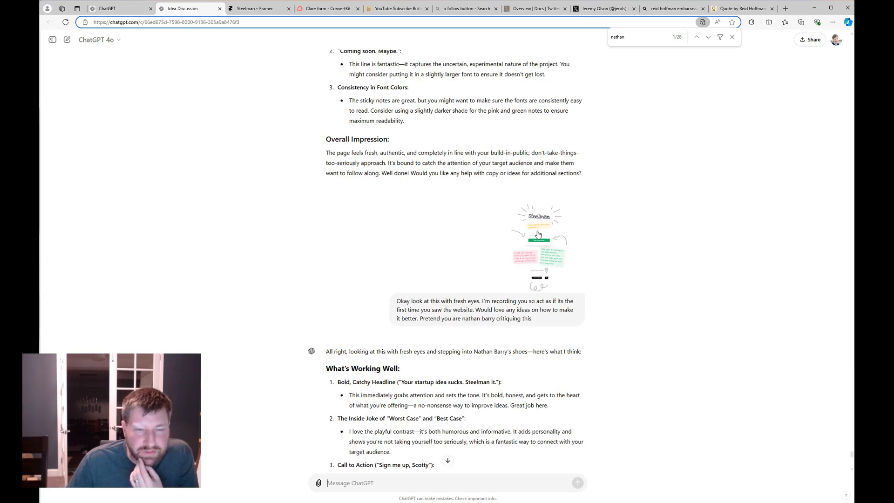
scroll(596, 321, "down", 6)
scroll(595, 327, "down", 5)
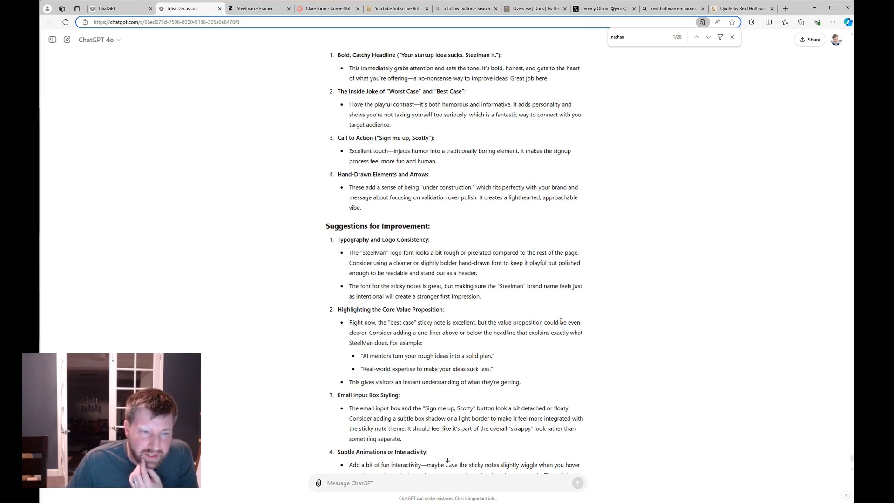
scroll(450, 306, "down", 1)
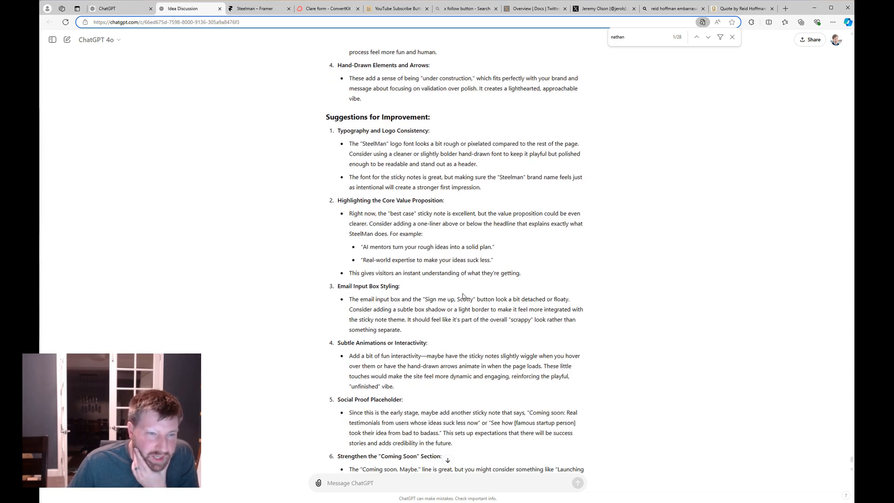
scroll(418, 236, "down", 1)
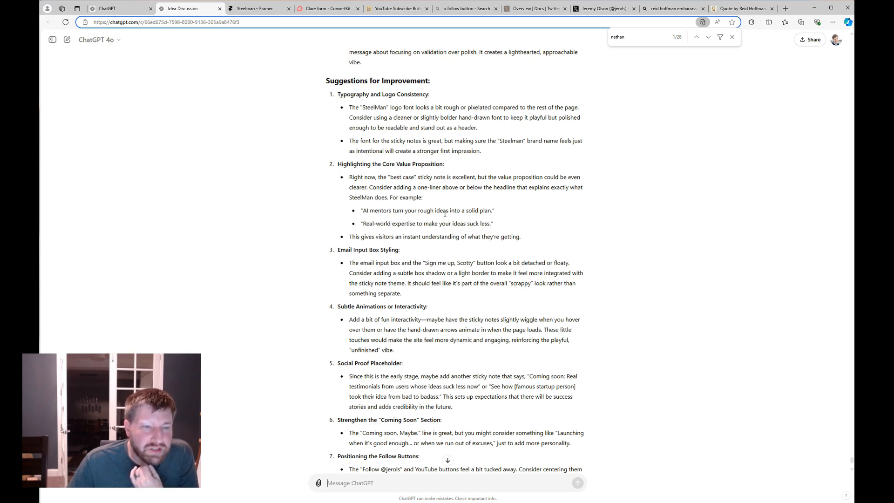
scroll(465, 219, "down", 2)
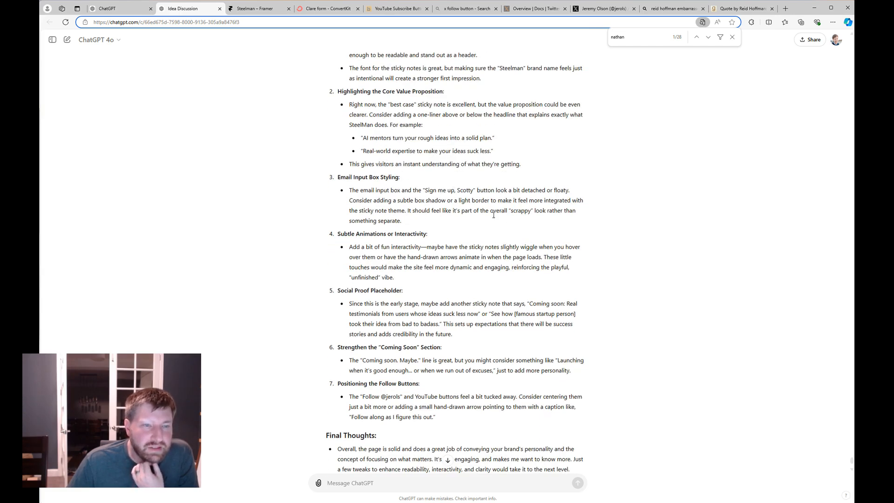
scroll(493, 215, "up", 8)
scroll(379, 153, "down", 9)
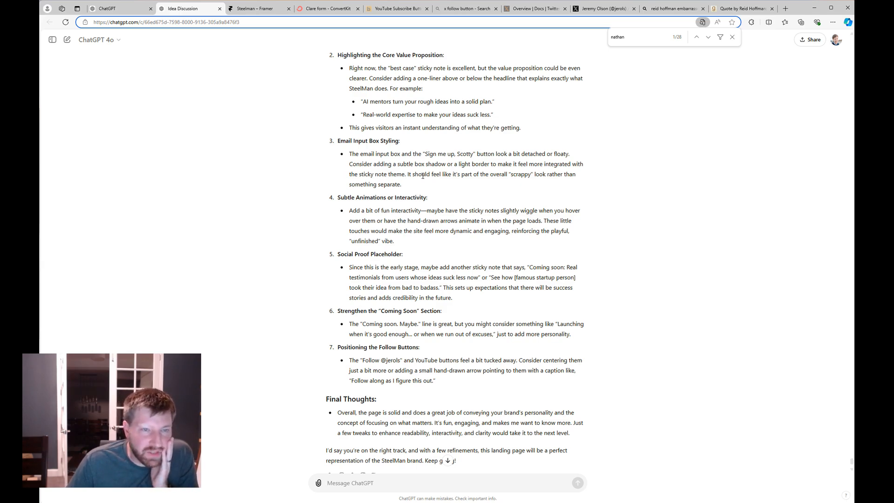
Send ChatGPT the post-signup screenshot with a request to brainstorm on-vibe success-message copy.
left_click_drag(416, 181, 429, 471)
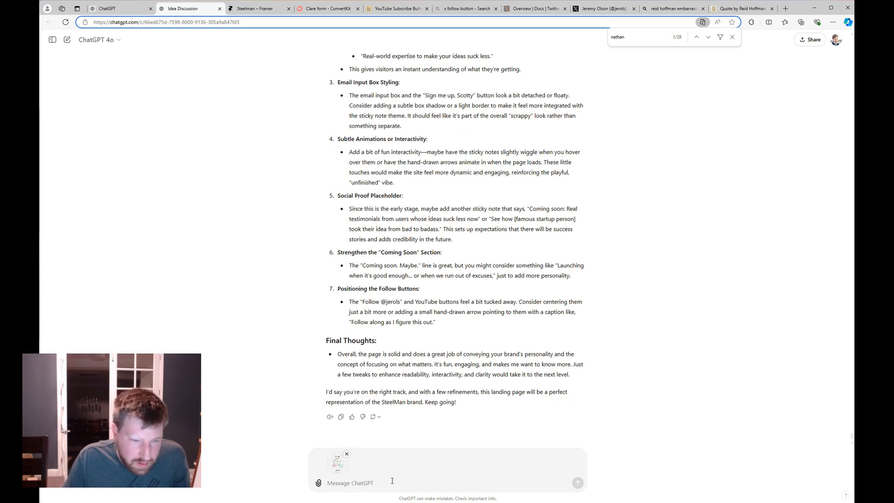
type("this is w")
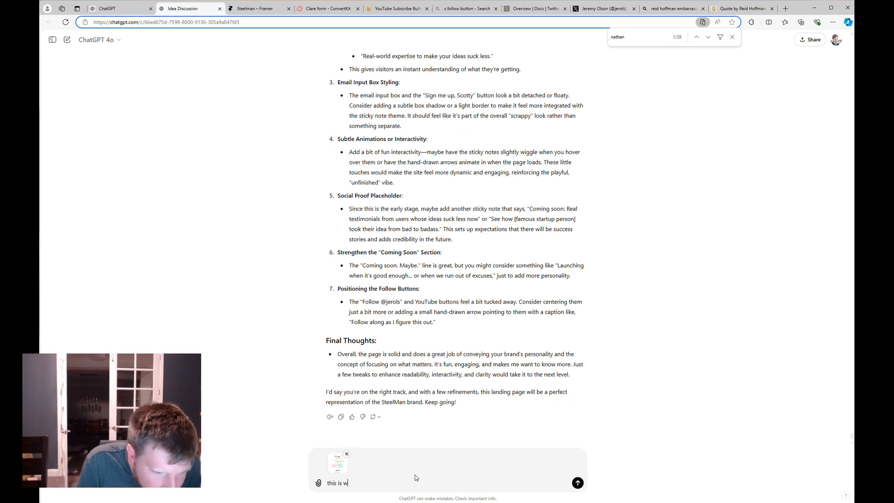
type("hat it looks like when s")
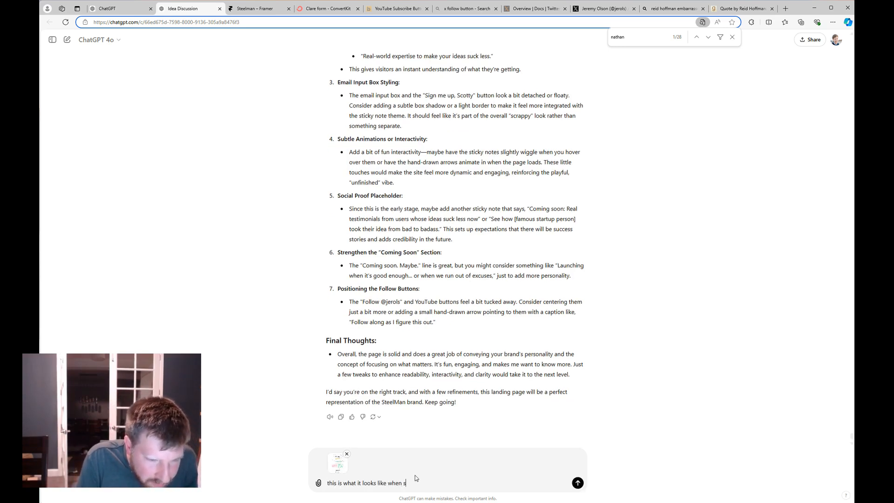
type("omeone signs up")
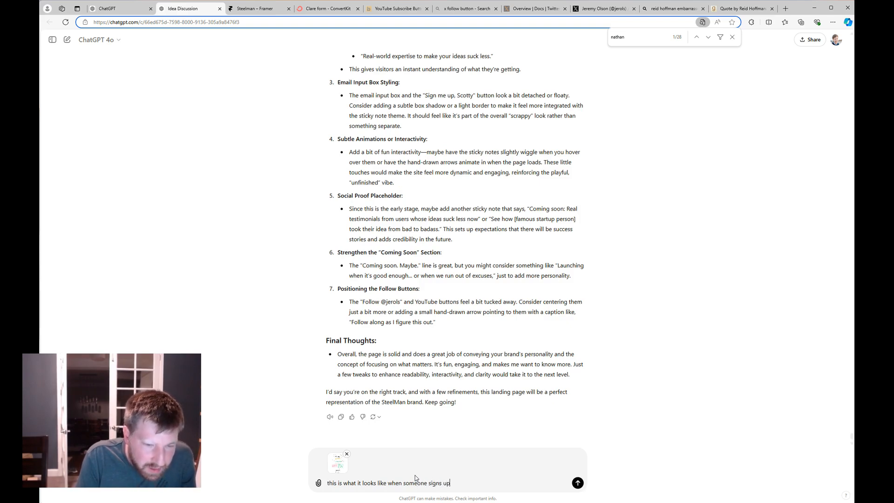
type(". Can you help me")
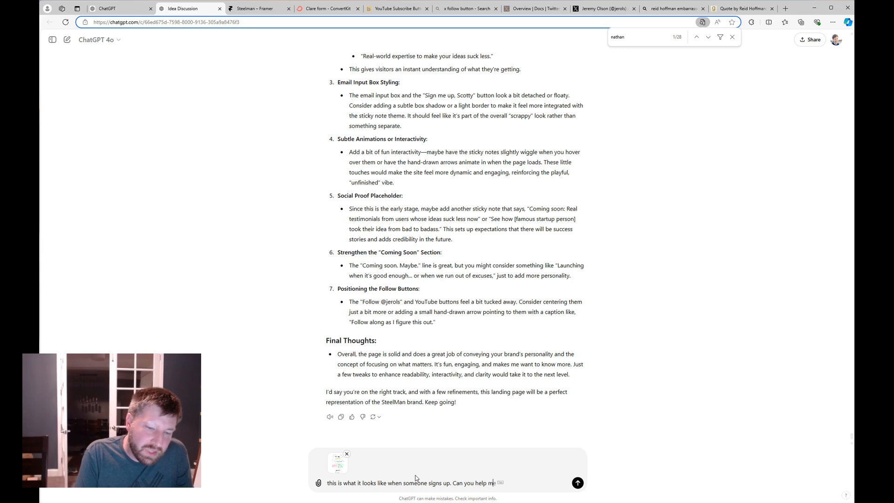
type(" brainstorm copy")
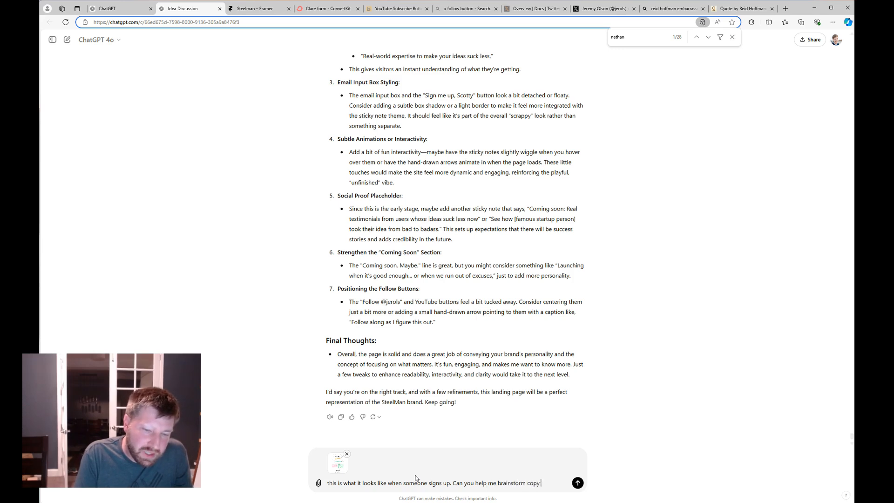
type(" for the ")
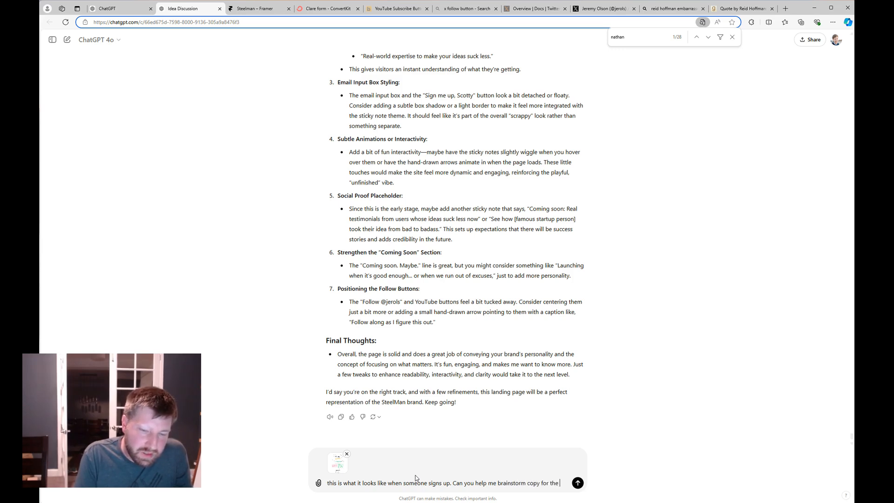
type("success message ")
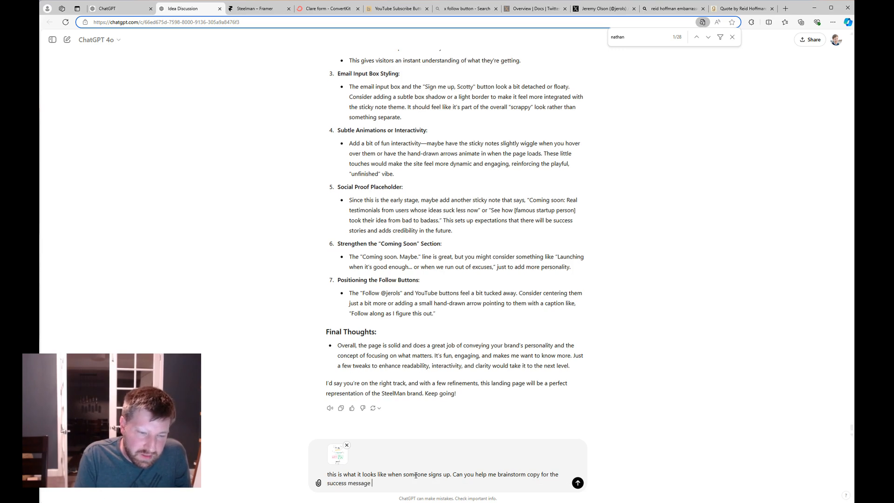
type("that is more in line")
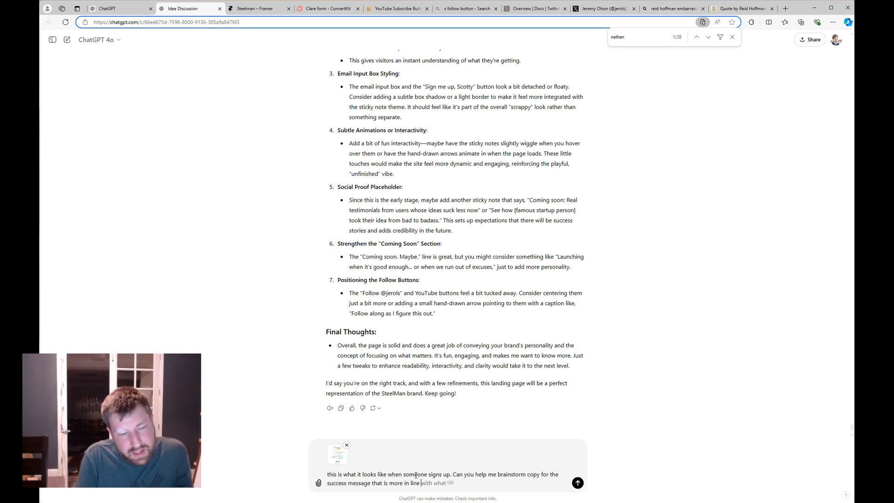
type(" with my curren")
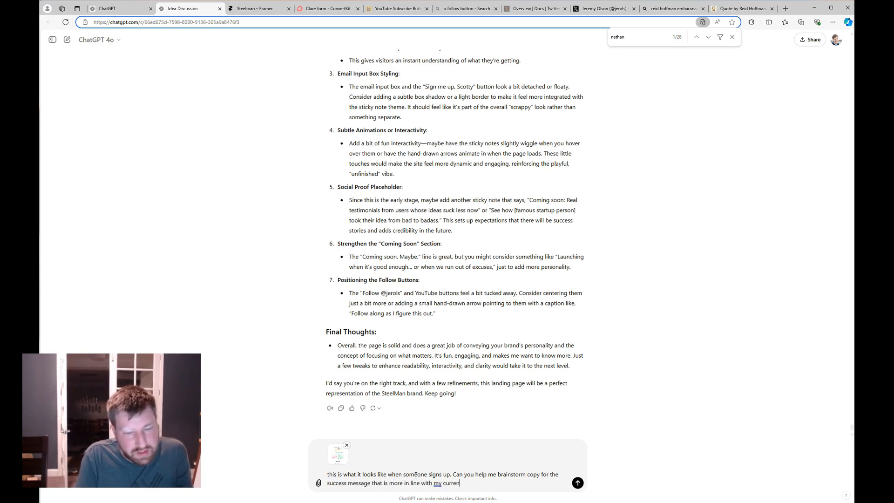
type("t vibe")
key("Return")
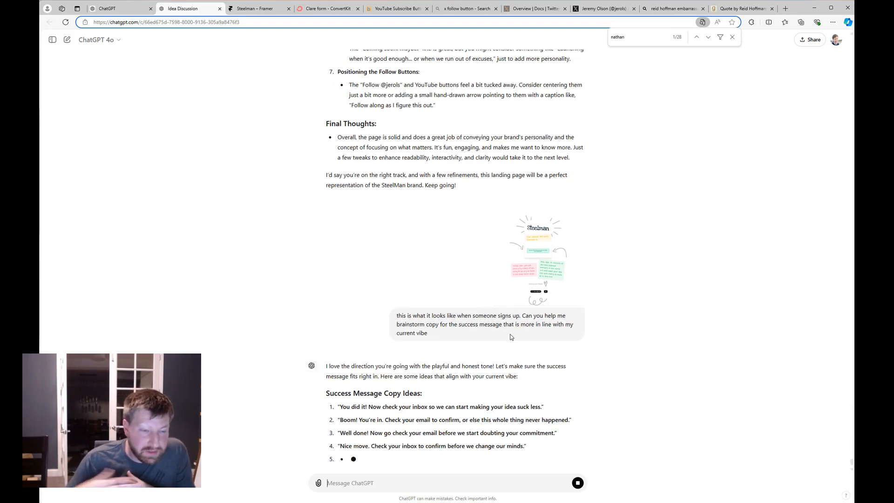
Select ChatGPT's second suggestion, 'Boom! You're in. Check your email to confirm…', for copying.
scroll(455, 373, "up", 1)
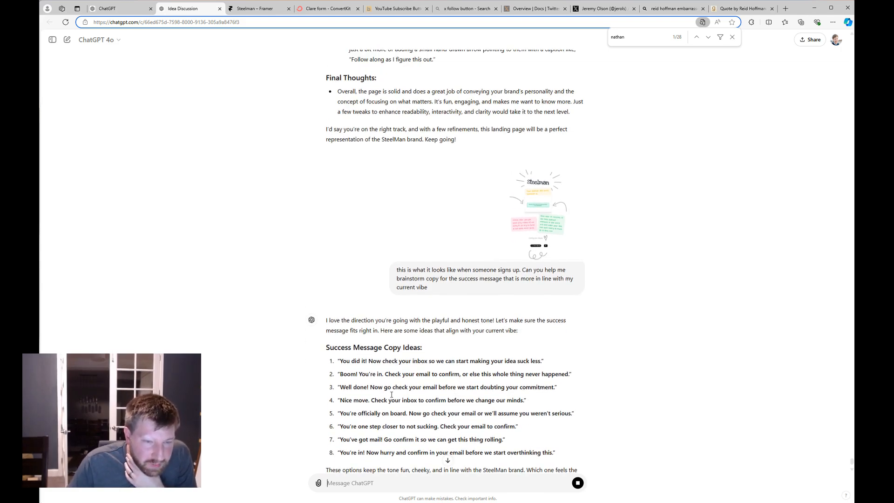
scroll(409, 392, "down", 1)
left_click_drag(361, 322, 406, 335)
left_click(412, 326)
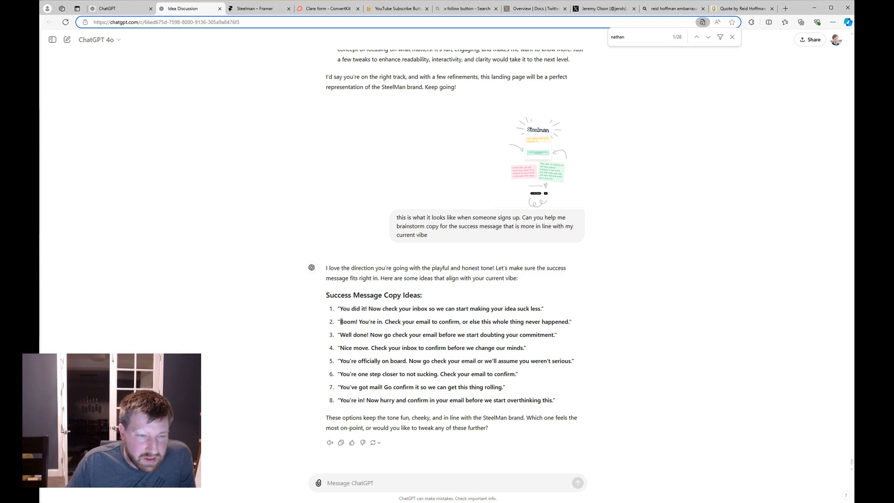
left_click_drag(344, 321, 570, 325)
key("ctrl+c")
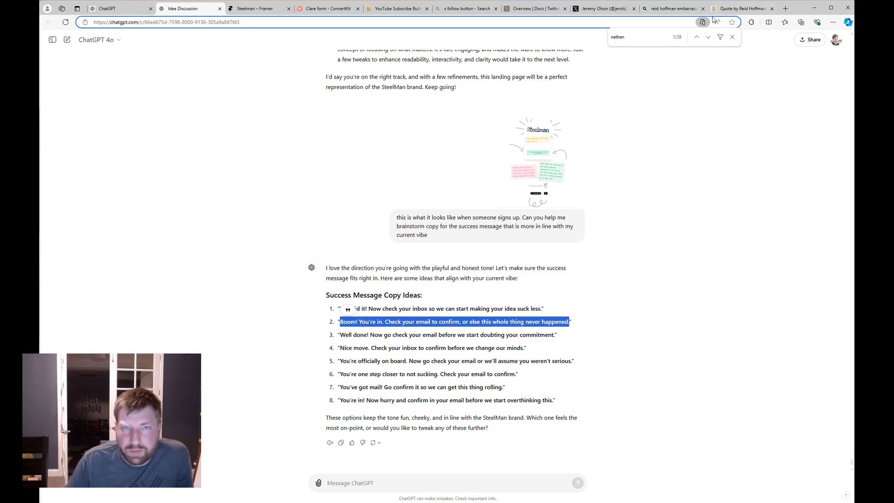
Paste 'Boom! You're in… never happened' over the ConvertKit success message and save it.
left_click(329, 9)
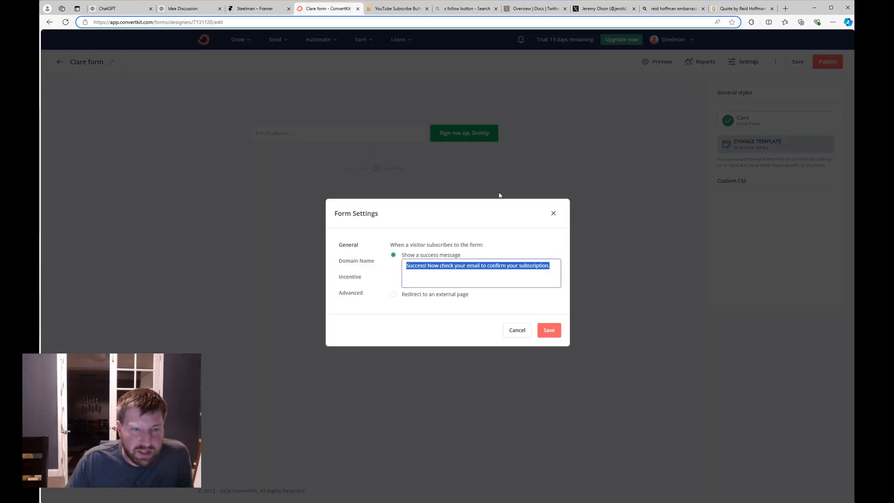
key("ctrl+v")
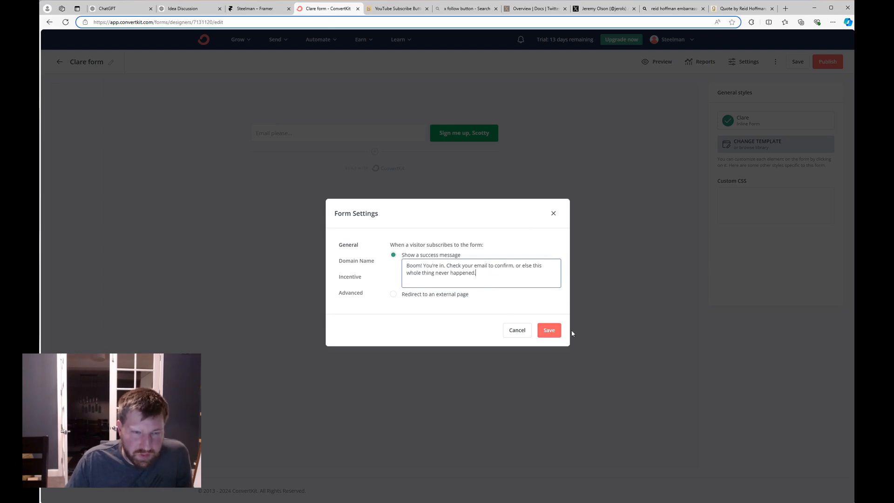
left_click(551, 332)
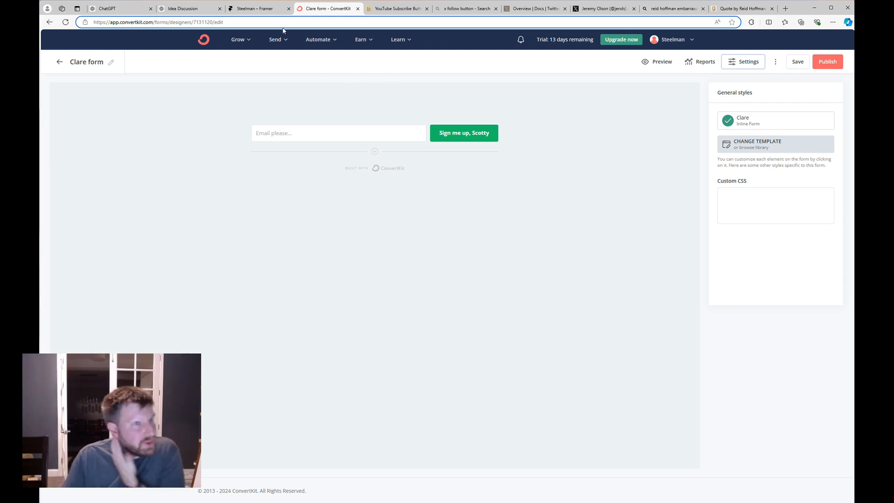
left_click(257, 9)
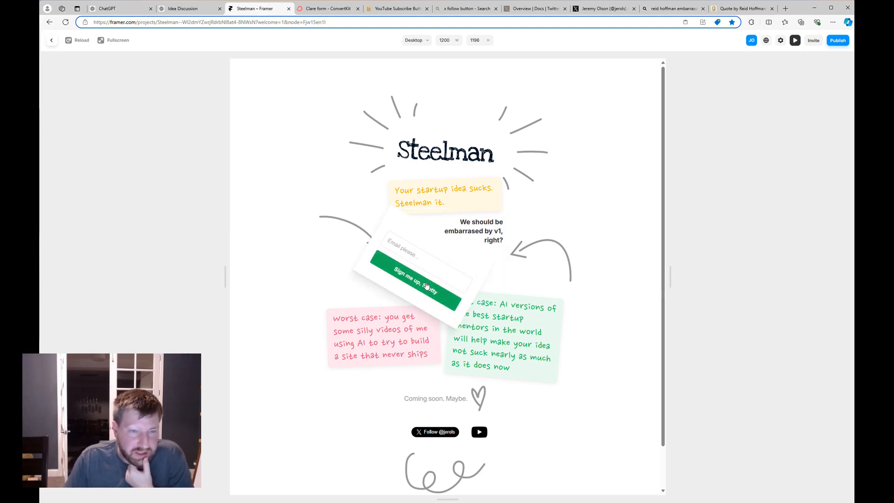